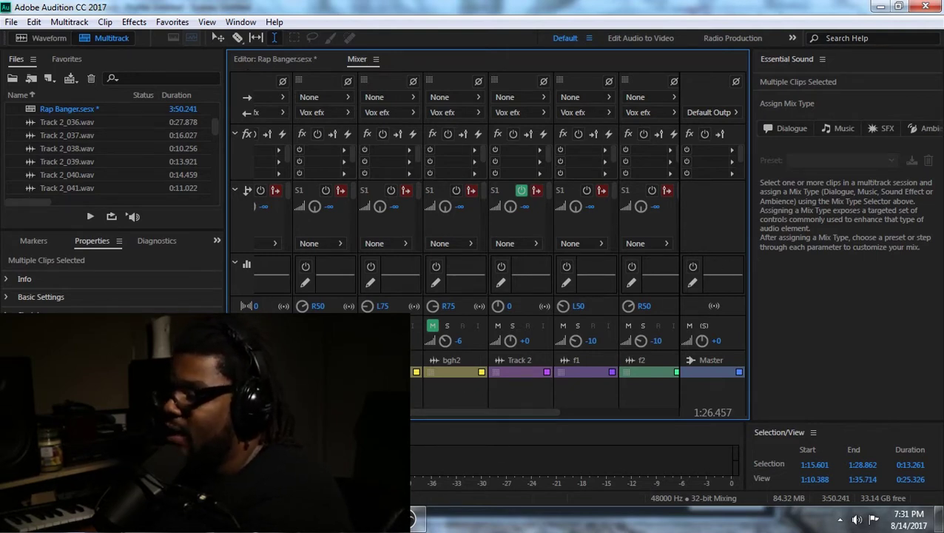
Unmute bgh2 and play the selected section in the multitrack timeline
{"action": "left_click", "coordinate": [433, 325]}
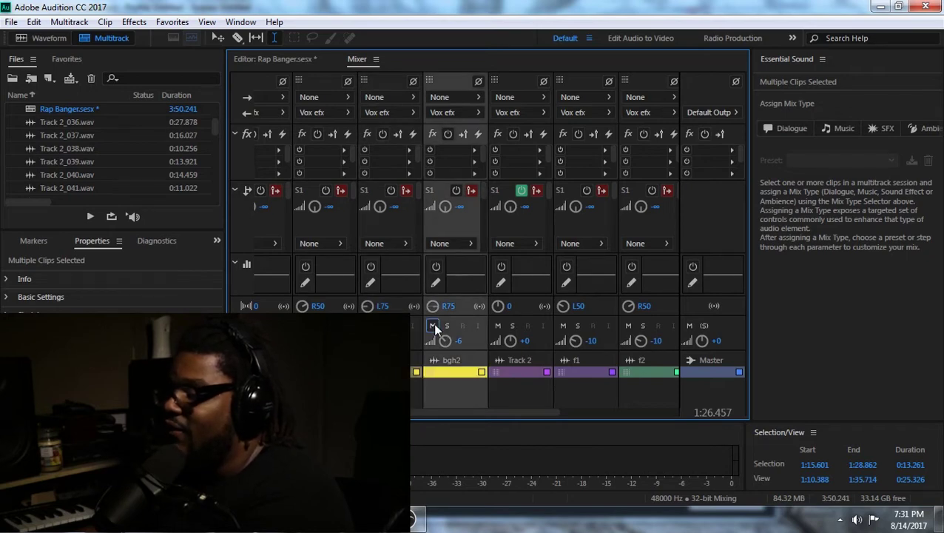
{"action": "left_click", "coordinate": [299, 61]}
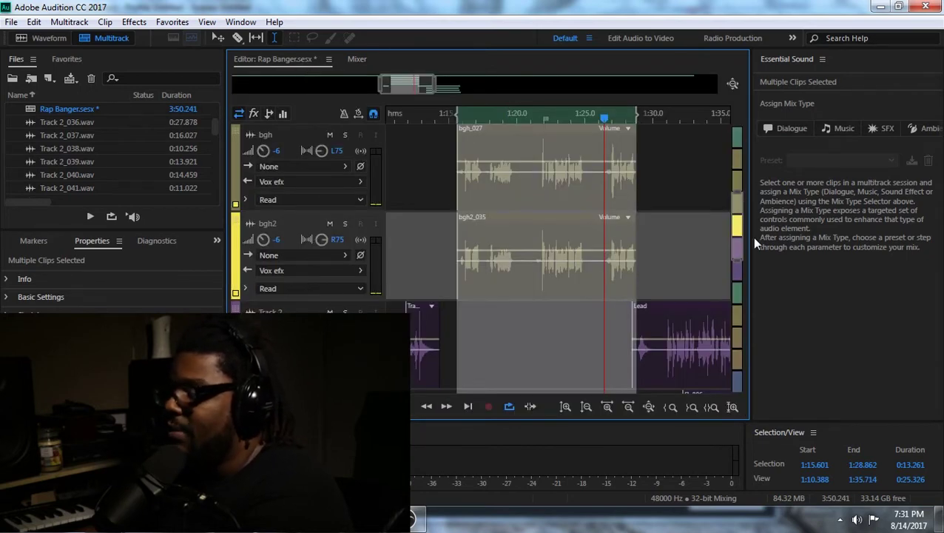
{"action": "left_click_drag", "start_coordinate": [737, 215], "coordinate": [739, 183]}
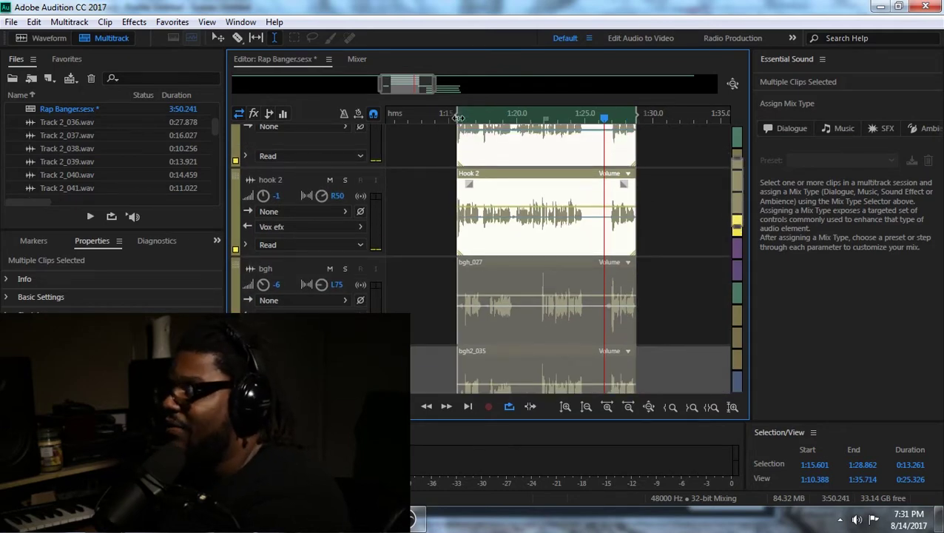
{"action": "key", "text": "space"}
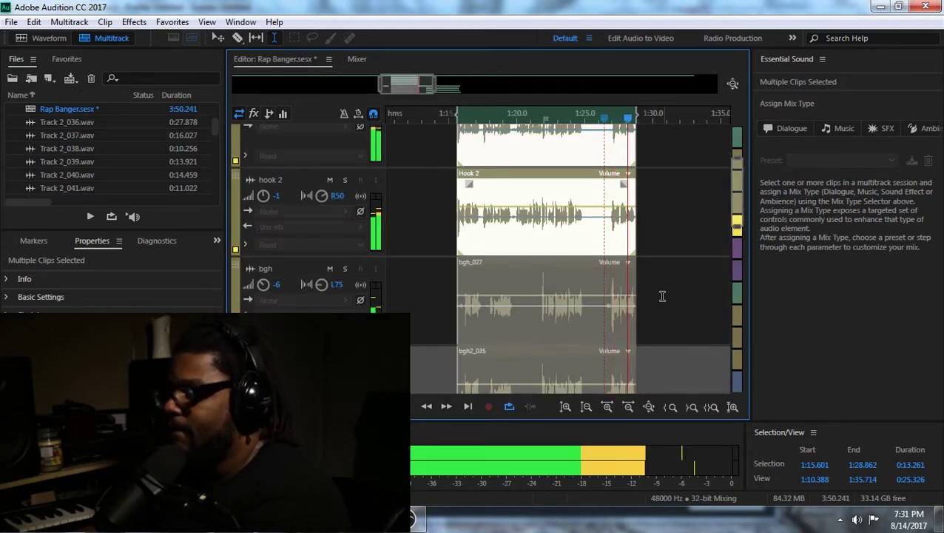
{"action": "left_click_drag", "start_coordinate": [738, 222], "coordinate": [744, 188]}
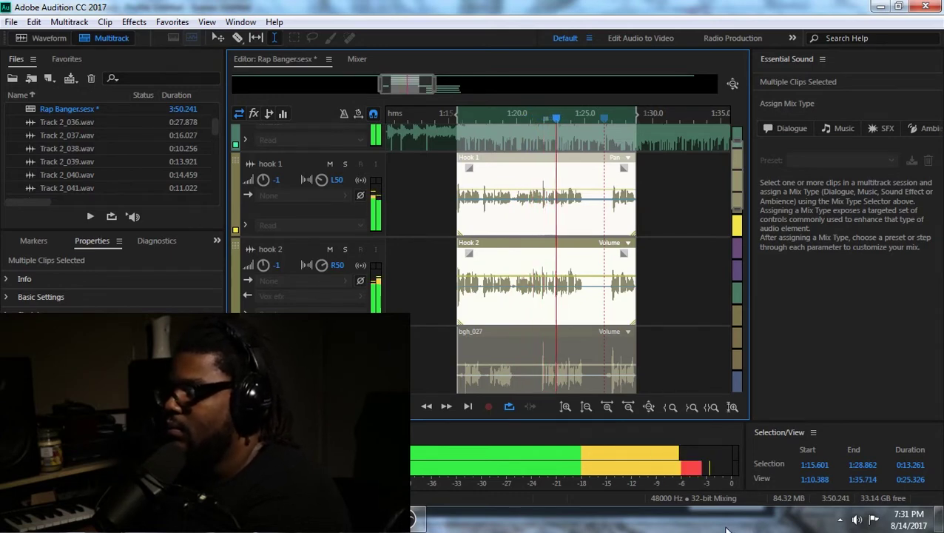
Scroll the timeline to bgh2 and Track 2, showing the area past 1:25
{"action": "left_click", "coordinate": [248, 23]}
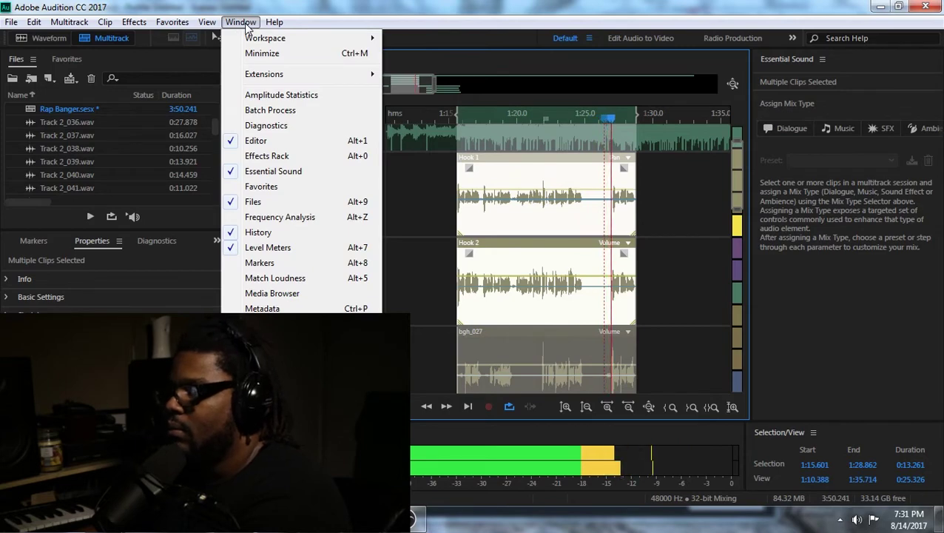
{"action": "left_click", "coordinate": [257, 22]}
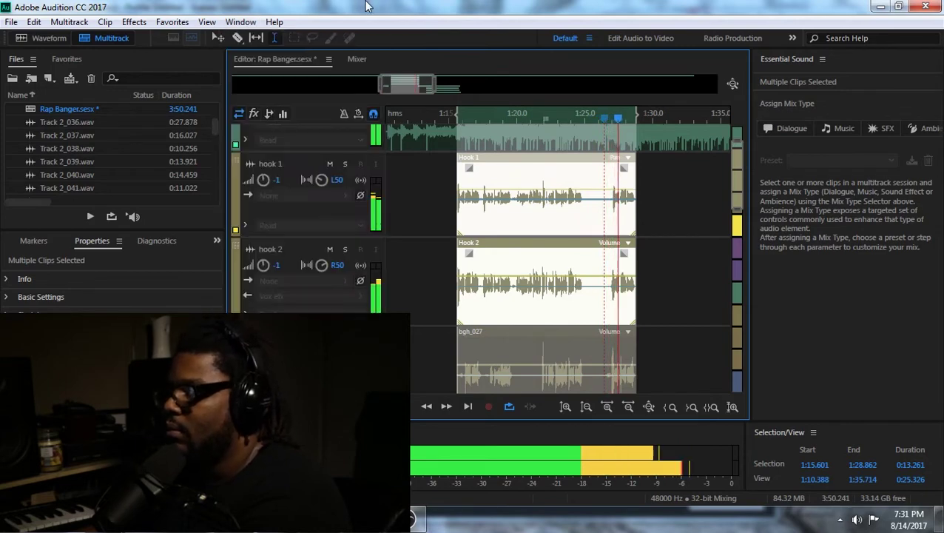
{"action": "left_click", "coordinate": [358, 61]}
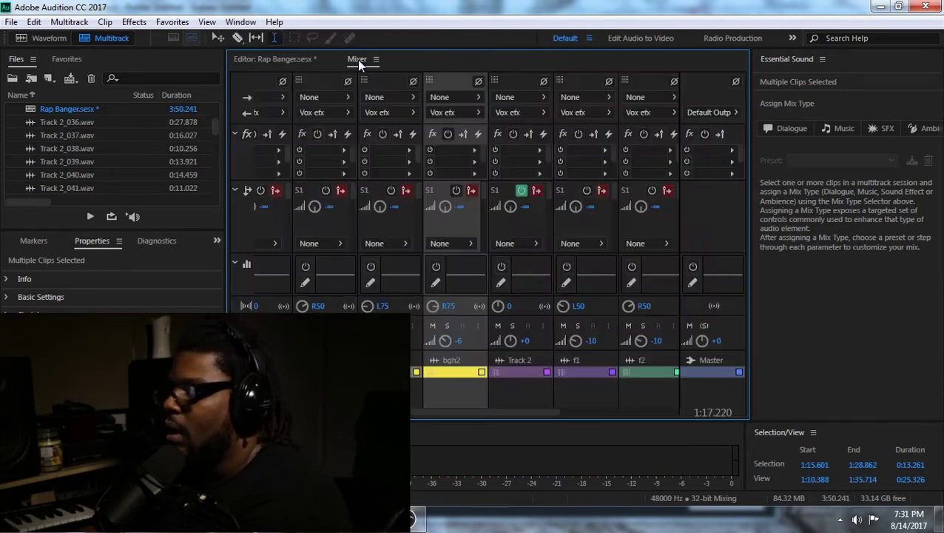
{"action": "left_click", "coordinate": [278, 59]}
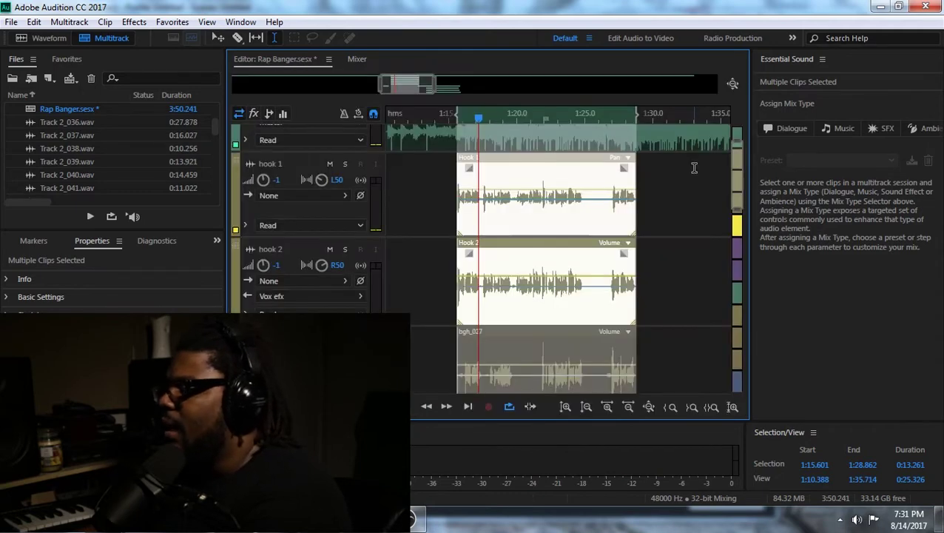
{"action": "left_click_drag", "start_coordinate": [736, 189], "coordinate": [736, 253]}
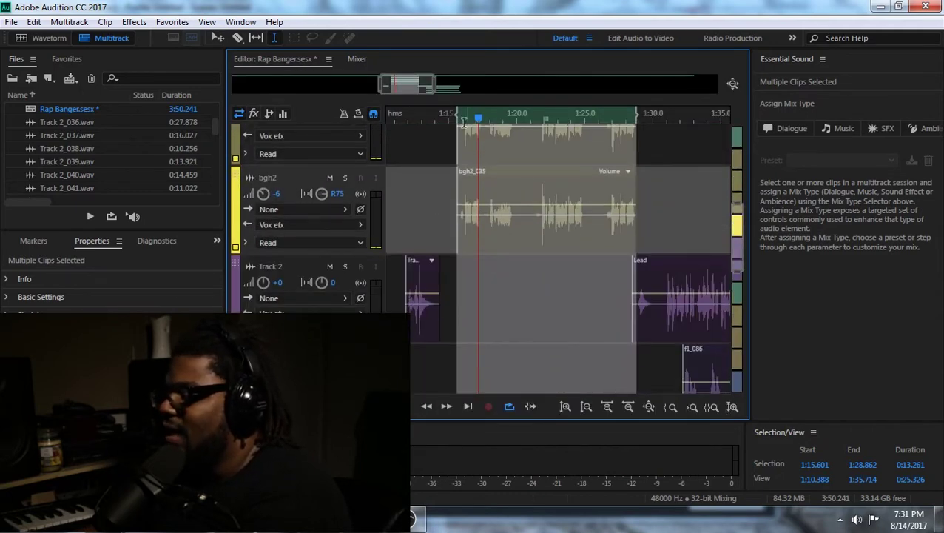
{"action": "left_click_drag", "start_coordinate": [468, 86], "coordinate": [474, 88]}
Play the session from around 1:30.8, then stop playback
{"action": "left_click", "coordinate": [470, 212]}
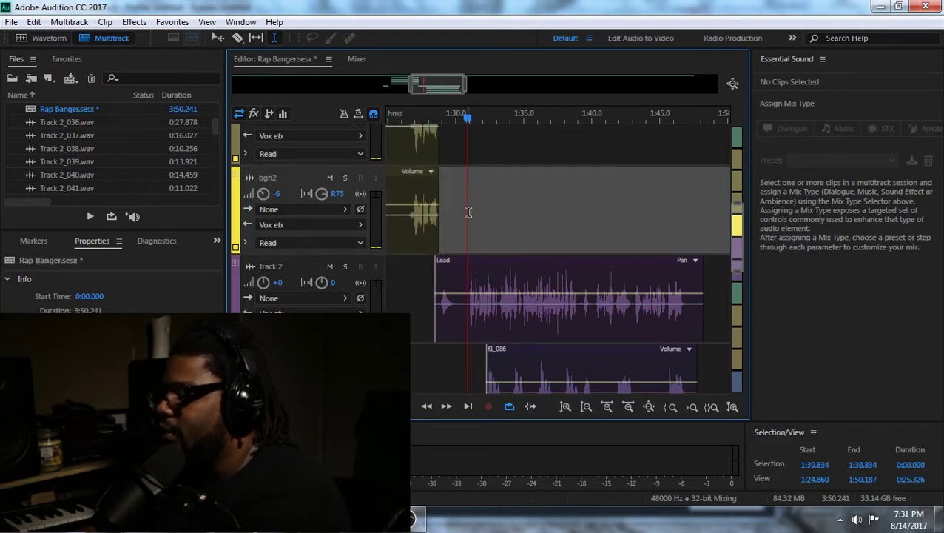
{"action": "key", "text": "space"}
{"action": "left_click_drag", "start_coordinate": [738, 213], "coordinate": [737, 262]}
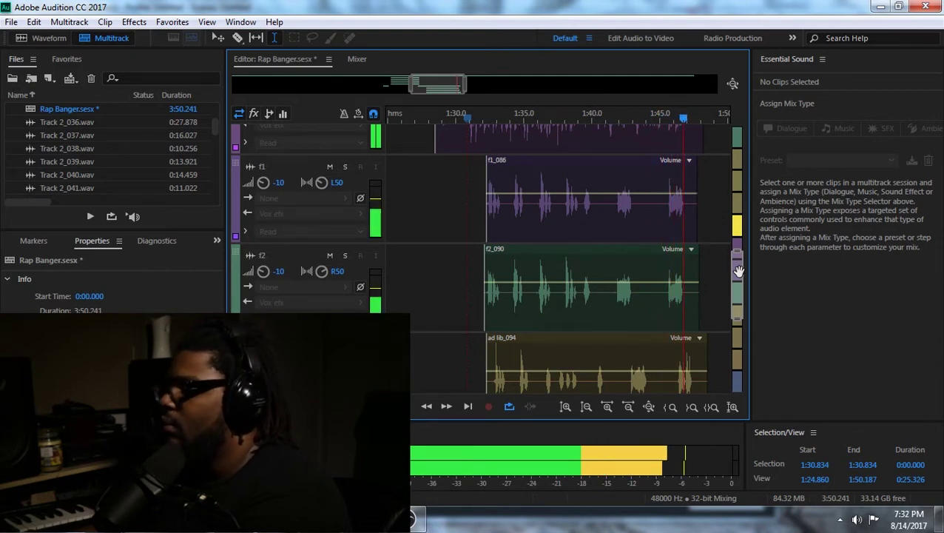
{"action": "key", "text": "space"}
Scroll back to the hook and select 1:15.6–1:28.9 across the hook and bgh clips
{"action": "left_click_drag", "start_coordinate": [738, 271], "coordinate": [739, 230]}
{"action": "scroll", "coordinate": [738, 230], "scroll_direction": "left", "scroll_amount": 5}
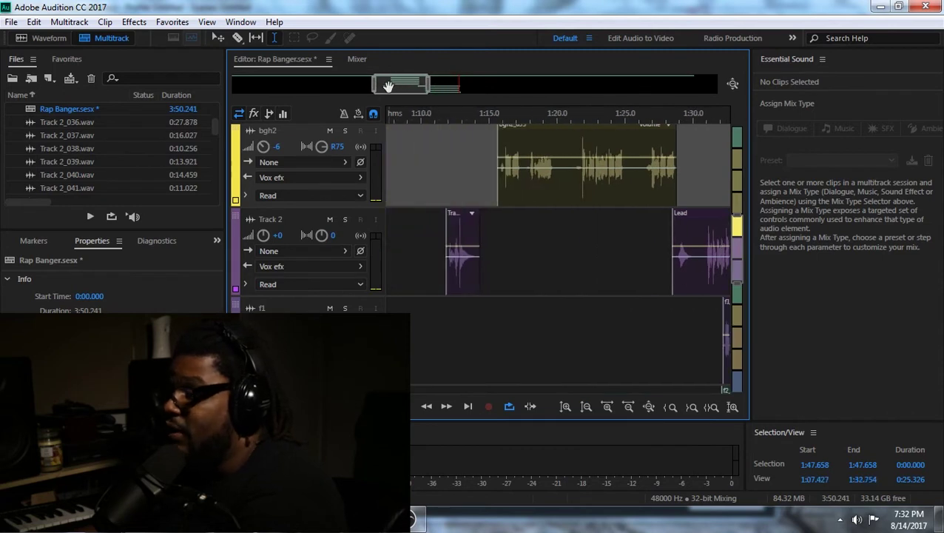
{"action": "left_click_drag", "start_coordinate": [737, 231], "coordinate": [737, 189]}
{"action": "left_click_drag", "start_coordinate": [396, 86], "coordinate": [408, 86]}
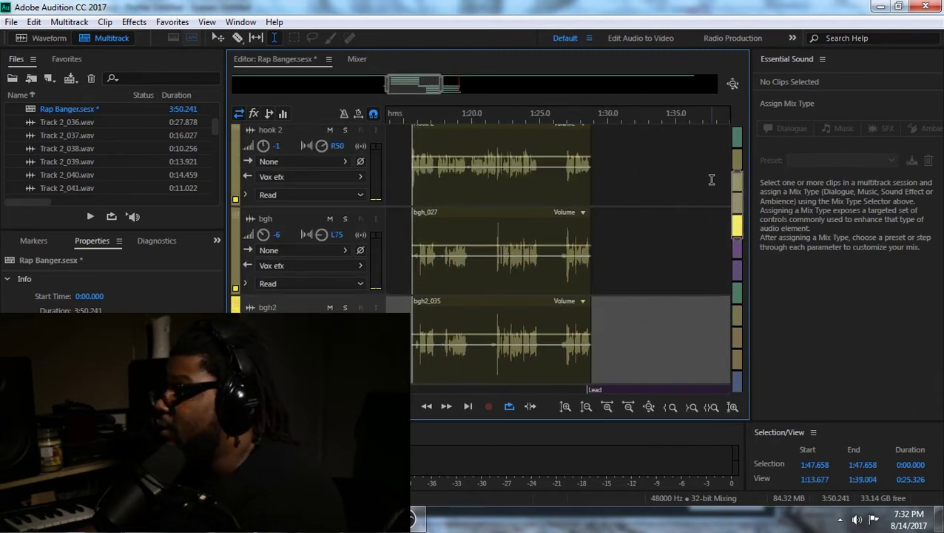
{"action": "scroll", "coordinate": [450, 180], "scroll_direction": "up", "scroll_amount": 2}
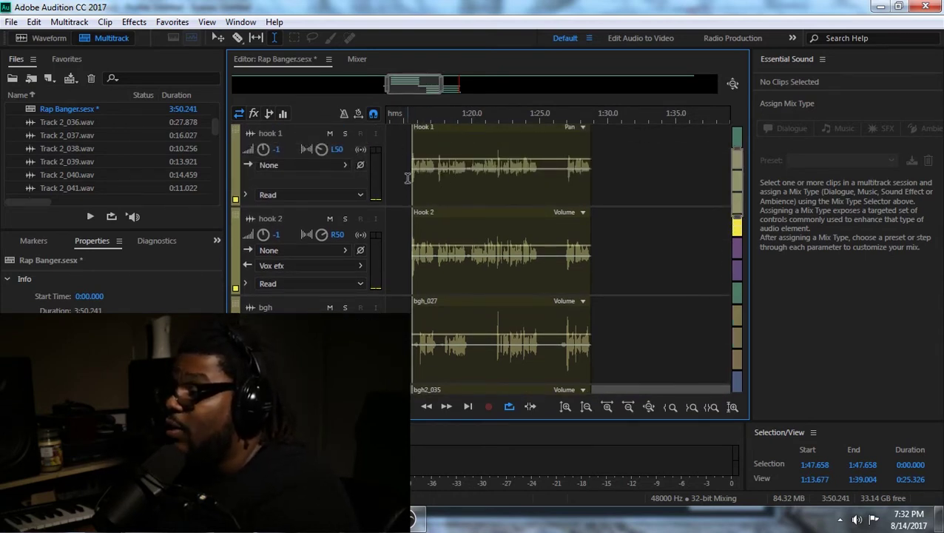
{"action": "left_click_drag", "start_coordinate": [408, 183], "coordinate": [591, 428]}
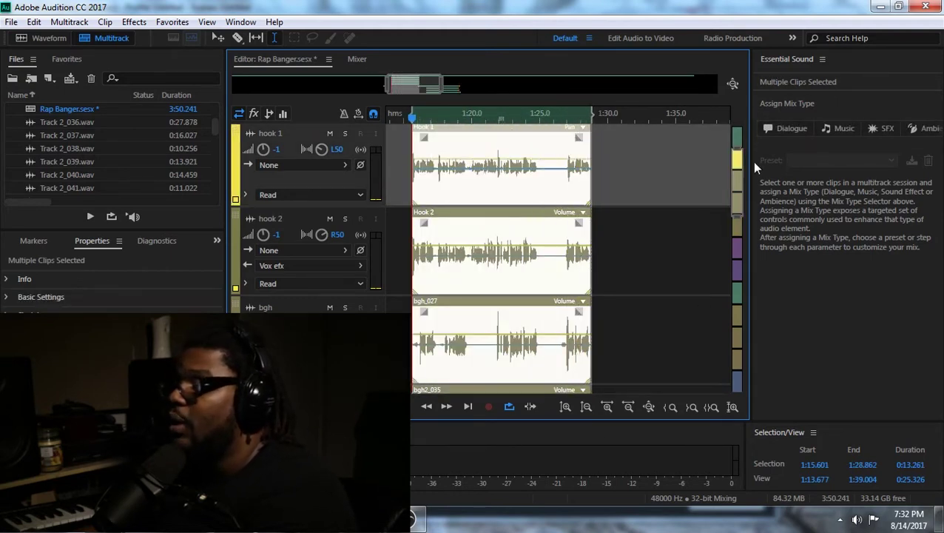
{"action": "left_click_drag", "start_coordinate": [737, 152], "coordinate": [735, 202]}
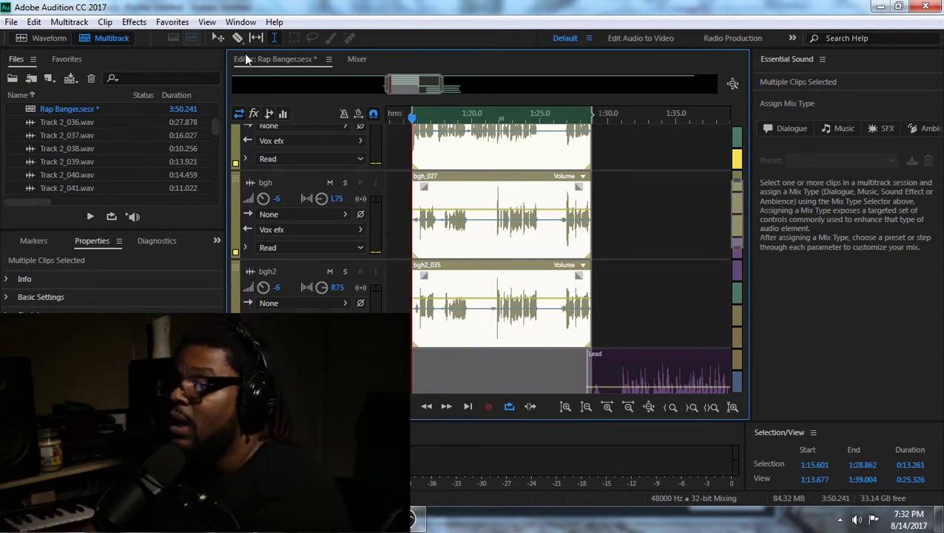
In the Mixer, select the hook 2 channel and briefly play the session
{"action": "left_click", "coordinate": [358, 59]}
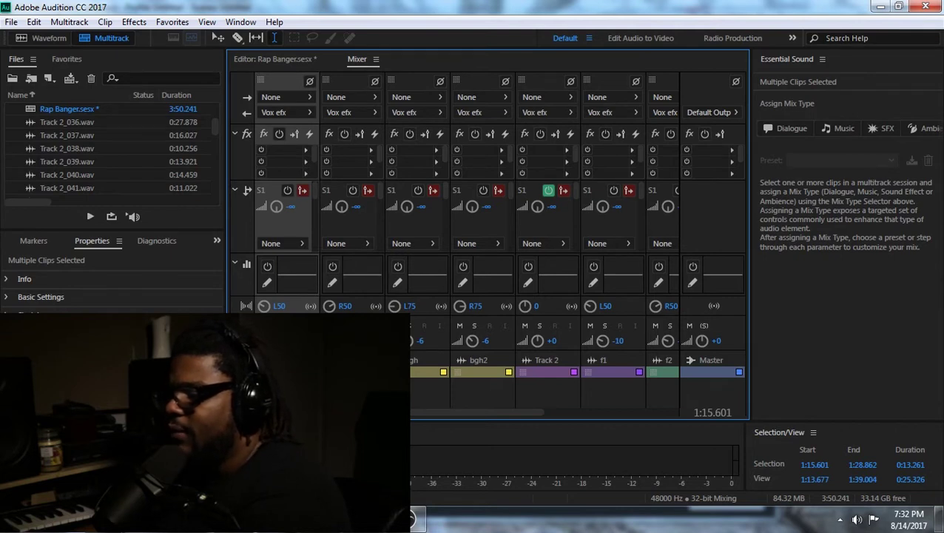
{"action": "left_click", "coordinate": [378, 244]}
{"action": "key", "text": "space"}
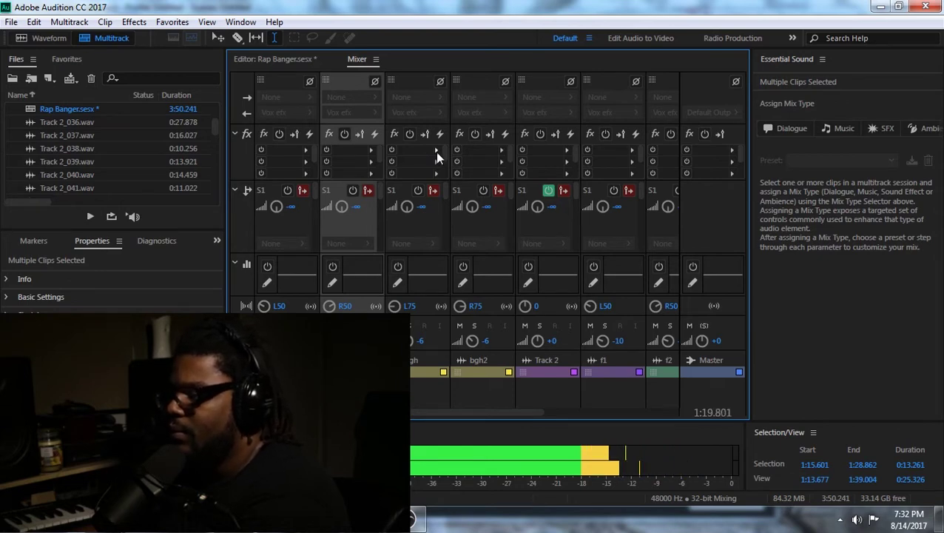
{"action": "key", "text": "space"}
Browse bgh's first effect slot to the VST > Effect > ddmf plugin list
{"action": "left_click", "coordinate": [435, 151]}
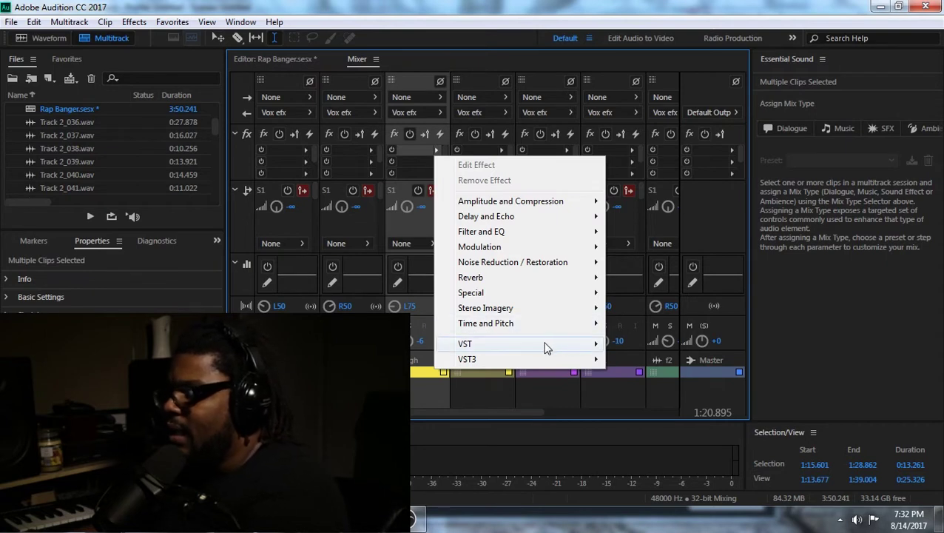
{"action": "mouse_move", "coordinate": [546, 348]}
{"action": "mouse_move", "coordinate": [643, 351]}
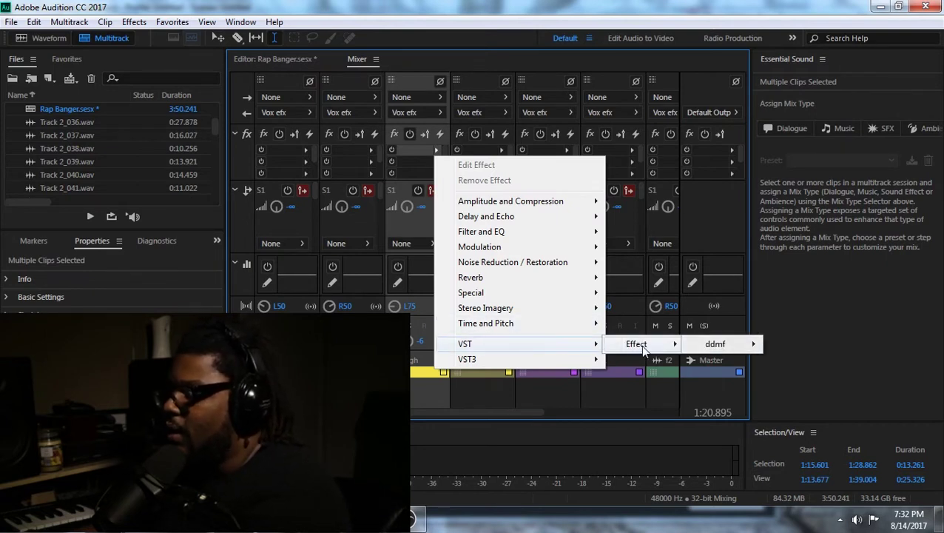
{"action": "mouse_move", "coordinate": [725, 348]}
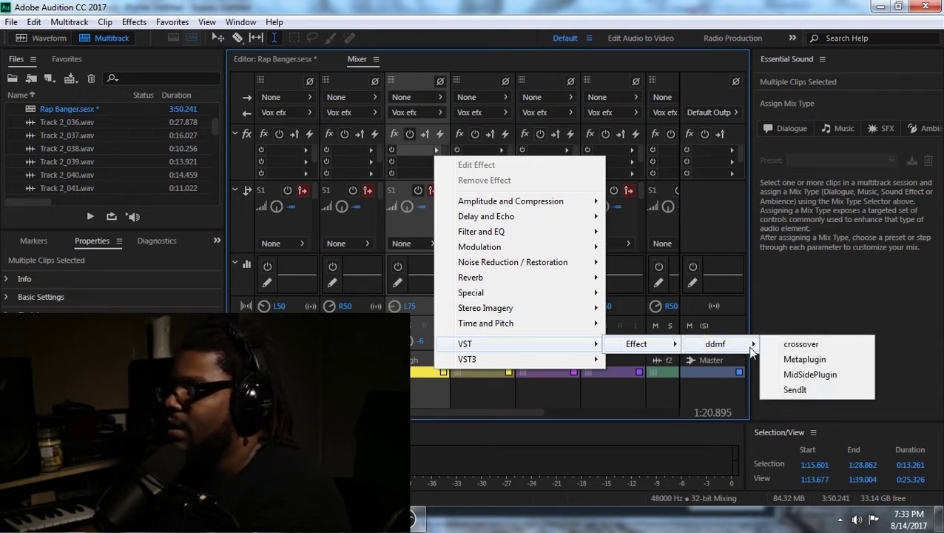
Insert Metaplugin on bgh's first slot and delete its default bridged node
{"action": "left_click", "coordinate": [796, 360]}
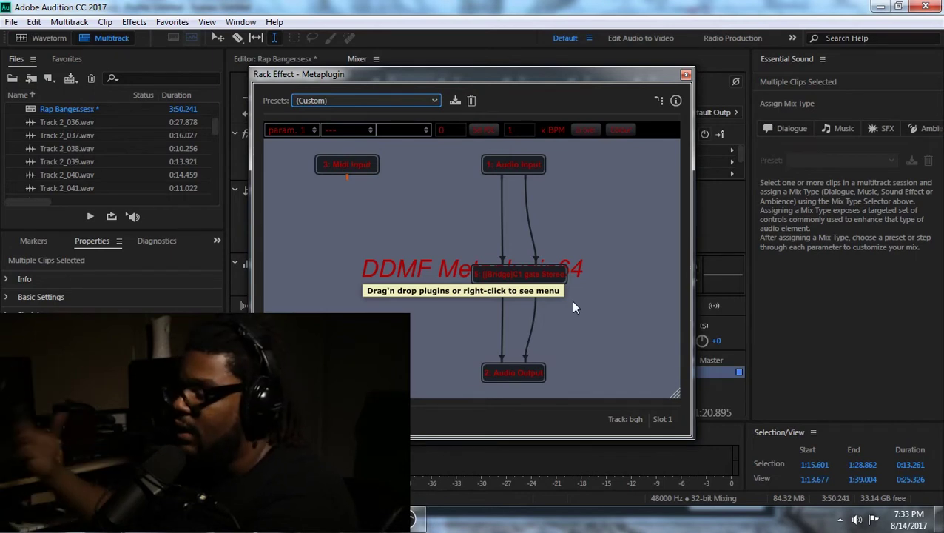
{"action": "mouse_move", "coordinate": [534, 323]}
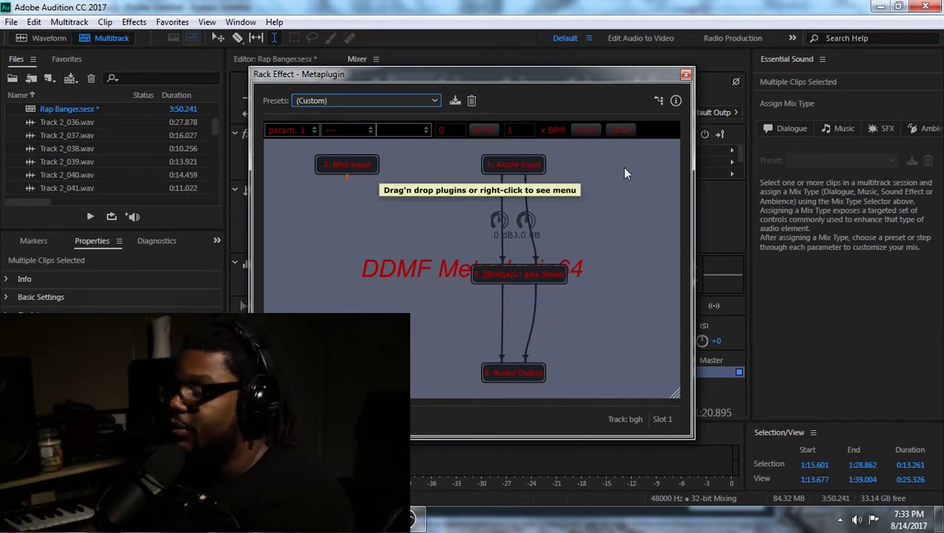
{"action": "right_click", "coordinate": [524, 281]}
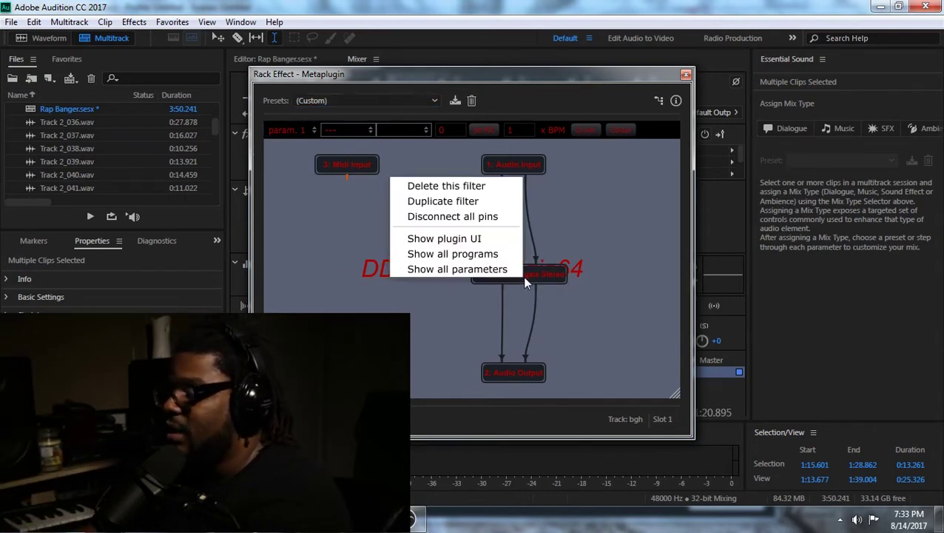
{"action": "left_click", "coordinate": [499, 189]}
Load AutoTuneVST into the Metaplugin graph and close the window
{"action": "right_click", "coordinate": [512, 267]}
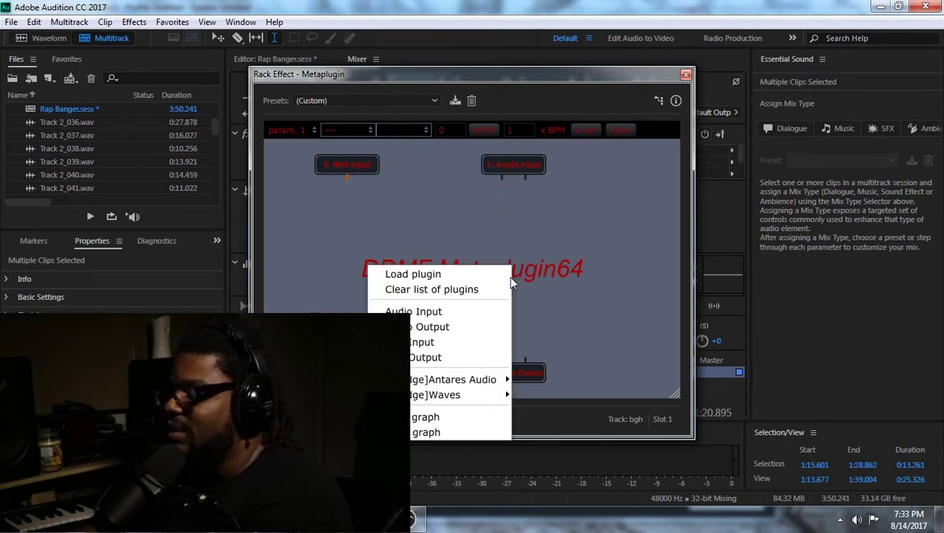
{"action": "mouse_move", "coordinate": [481, 379]}
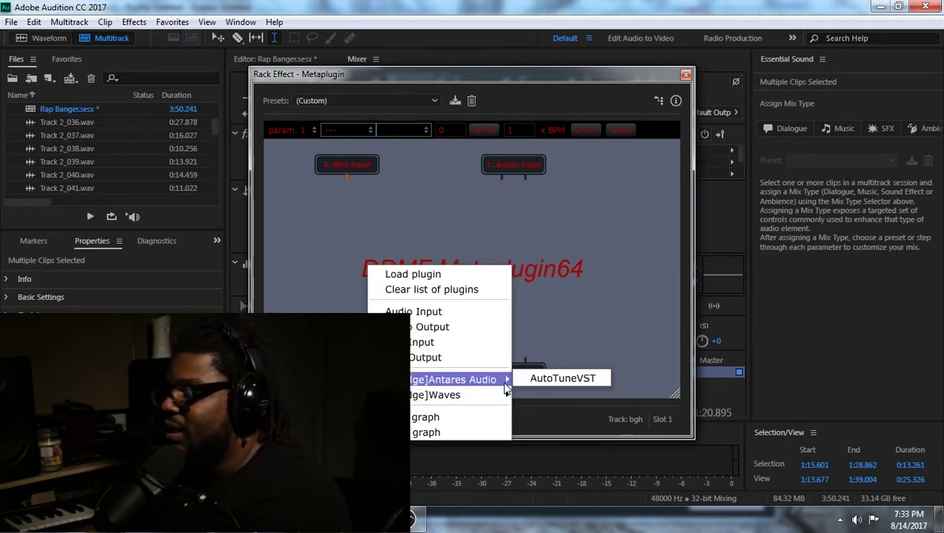
{"action": "left_click", "coordinate": [563, 378]}
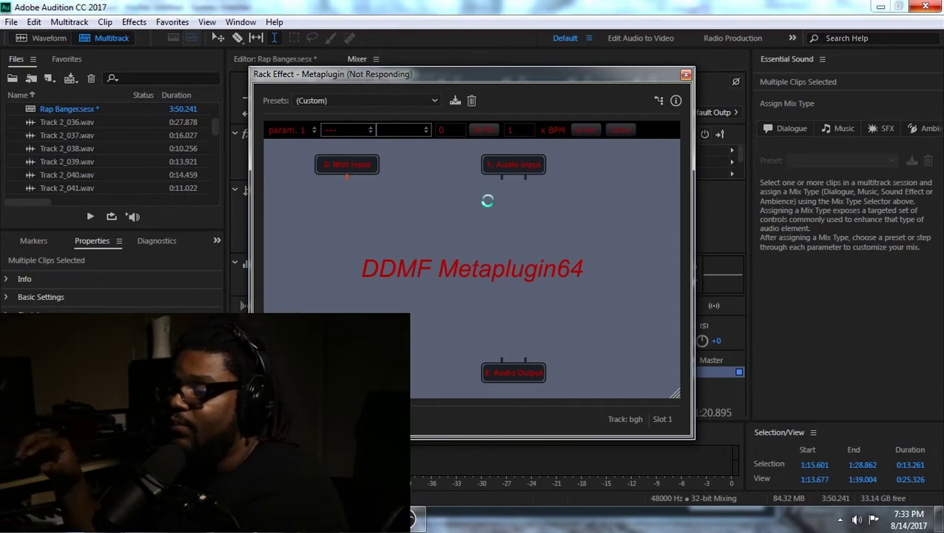
{"action": "key", "text": "Escape"}
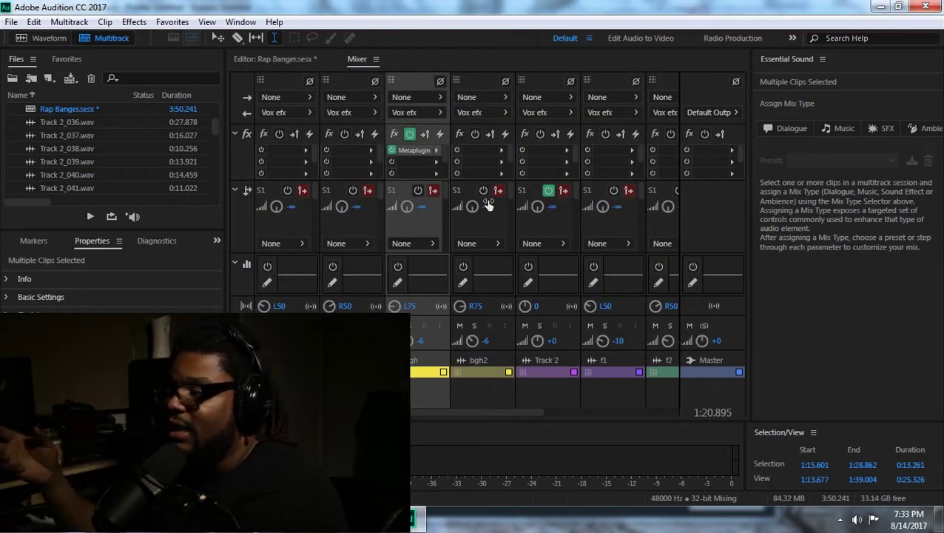
Save the session and wire Audio Input → Auto-Tune → Audio Output in bgh's Metaplugin
{"action": "left_click", "coordinate": [11, 21]}
{"action": "left_click", "coordinate": [44, 189]}
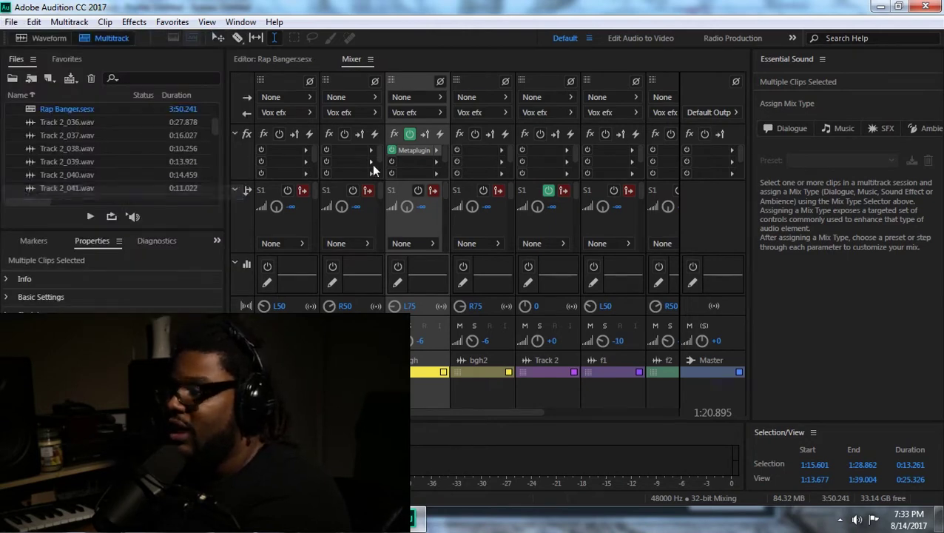
{"action": "double_click", "coordinate": [416, 150]}
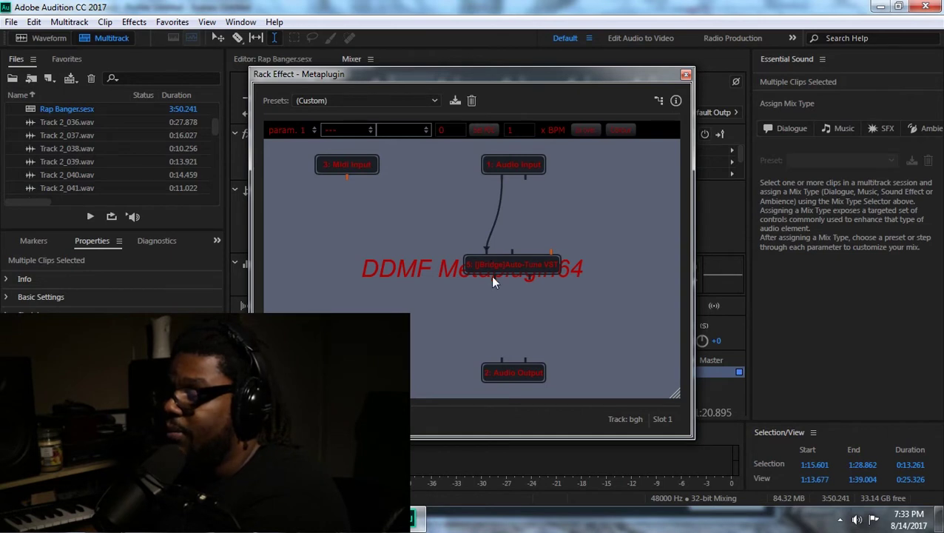
{"action": "left_click_drag", "start_coordinate": [491, 277], "coordinate": [504, 355]}
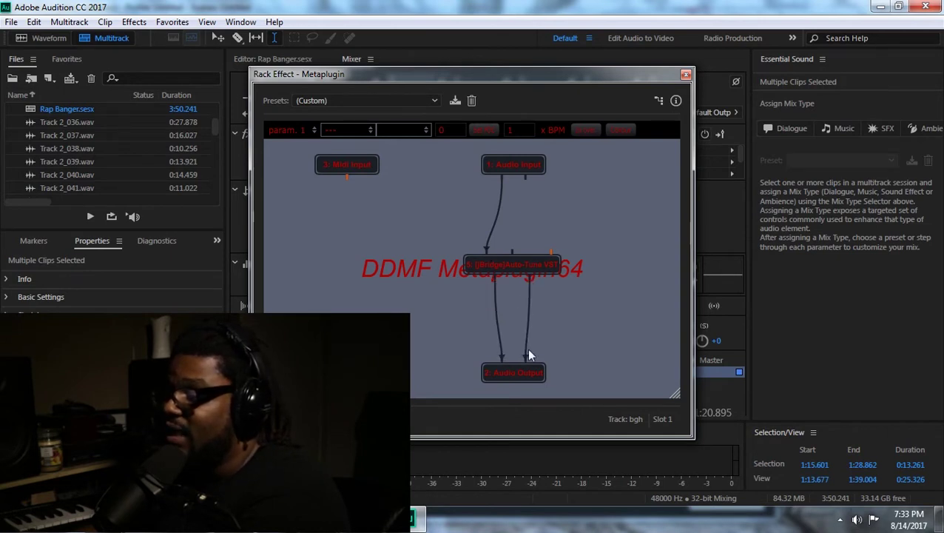
{"action": "left_click_drag", "start_coordinate": [512, 253], "coordinate": [524, 173]}
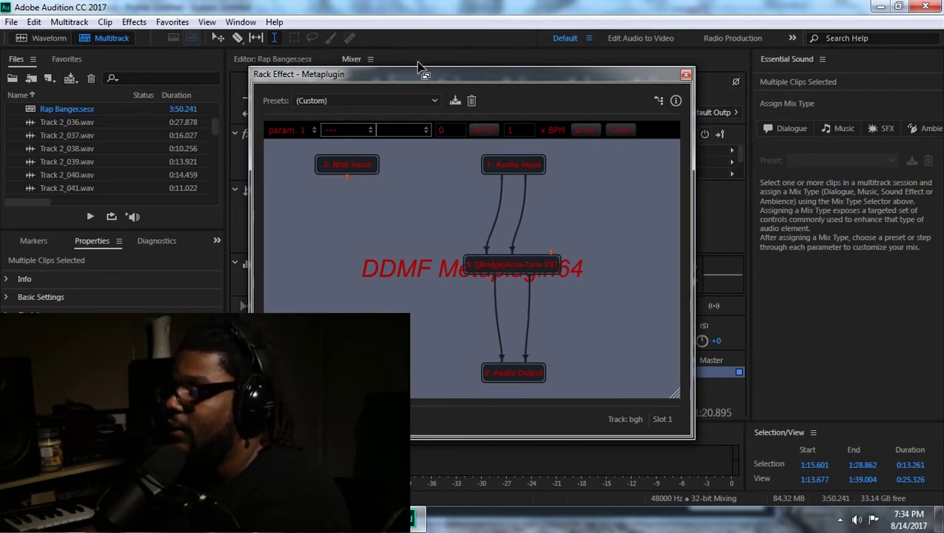
Move the Metaplugin window aside and mute the bgh2 track
{"action": "left_click_drag", "start_coordinate": [419, 68], "coordinate": [278, 52]}
{"action": "left_click_drag", "start_coordinate": [502, 59], "coordinate": [826, 118]}
{"action": "left_click_drag", "start_coordinate": [493, 140], "coordinate": [615, 142]}
{"action": "left_click", "coordinate": [458, 327]}
{"action": "left_click_drag", "start_coordinate": [708, 138], "coordinate": [415, 94]}
Set bgh's Auto-Tune input type to Alto/Tenor Voice and scale to Minor
{"action": "double_click", "coordinate": [535, 279]}
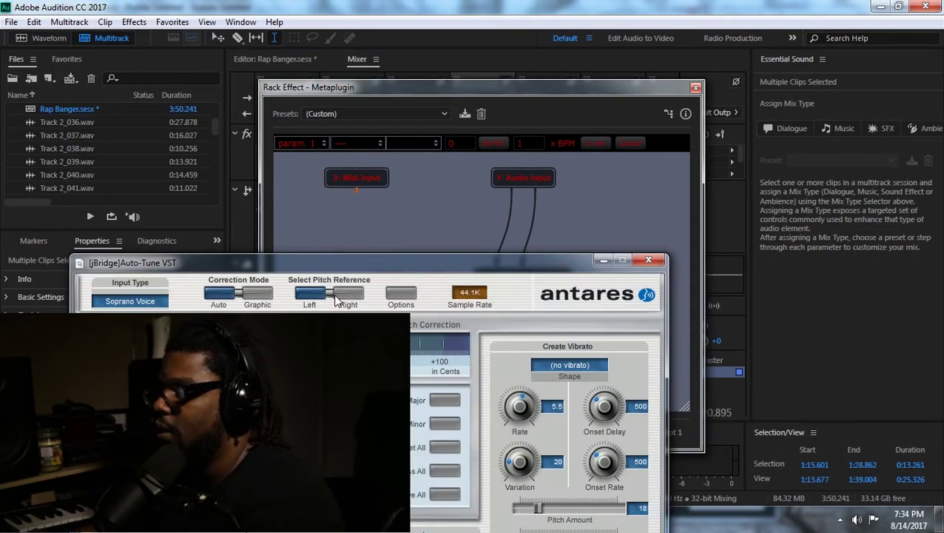
{"action": "left_click_drag", "start_coordinate": [327, 262], "coordinate": [439, 184]}
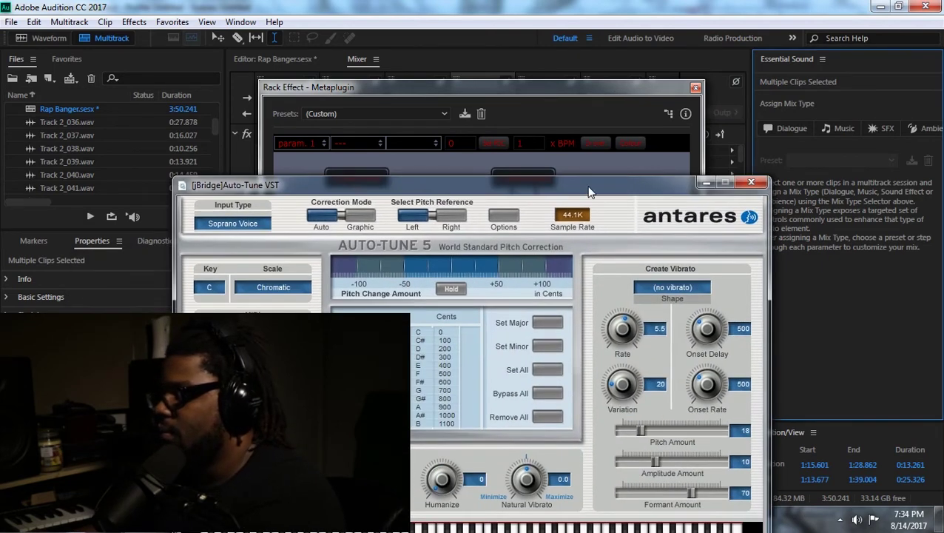
{"action": "left_click_drag", "start_coordinate": [577, 180], "coordinate": [635, 50]}
{"action": "left_click", "coordinate": [291, 86]}
{"action": "left_click", "coordinate": [312, 120]}
{"action": "left_click", "coordinate": [316, 148]}
{"action": "left_click", "coordinate": [404, 84]}
Try Auto-Tune keys C-sharp, D, D-sharp and E
{"action": "left_click", "coordinate": [268, 151]}
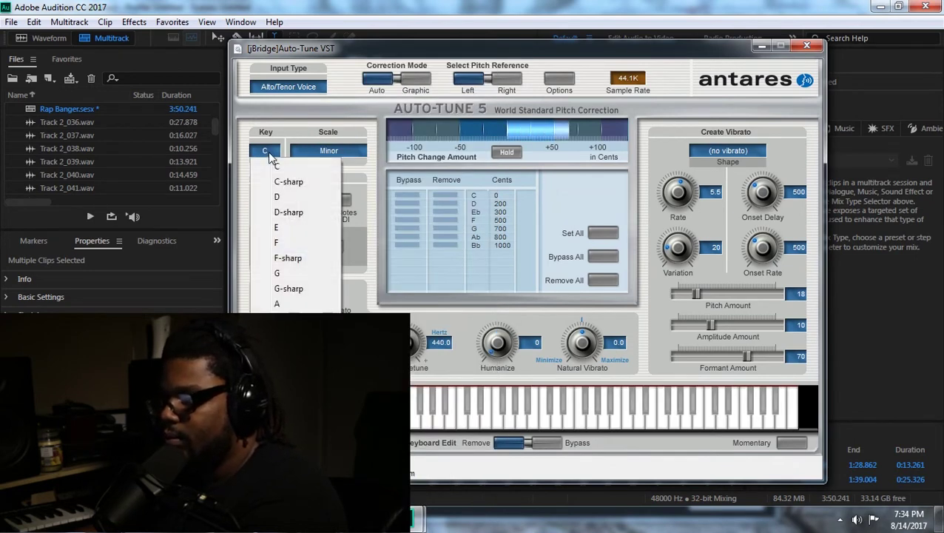
{"action": "left_click", "coordinate": [293, 183]}
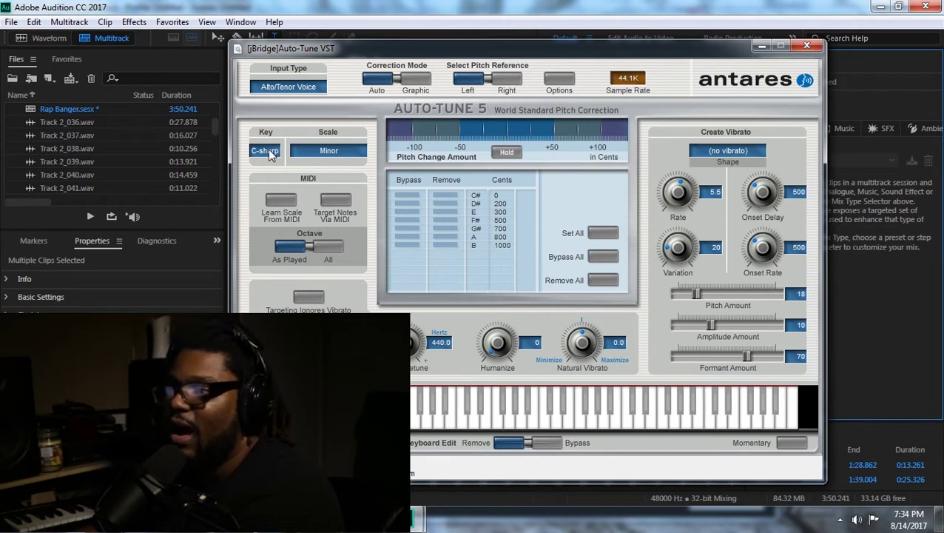
{"action": "left_click", "coordinate": [271, 154]}
{"action": "left_click", "coordinate": [292, 199]}
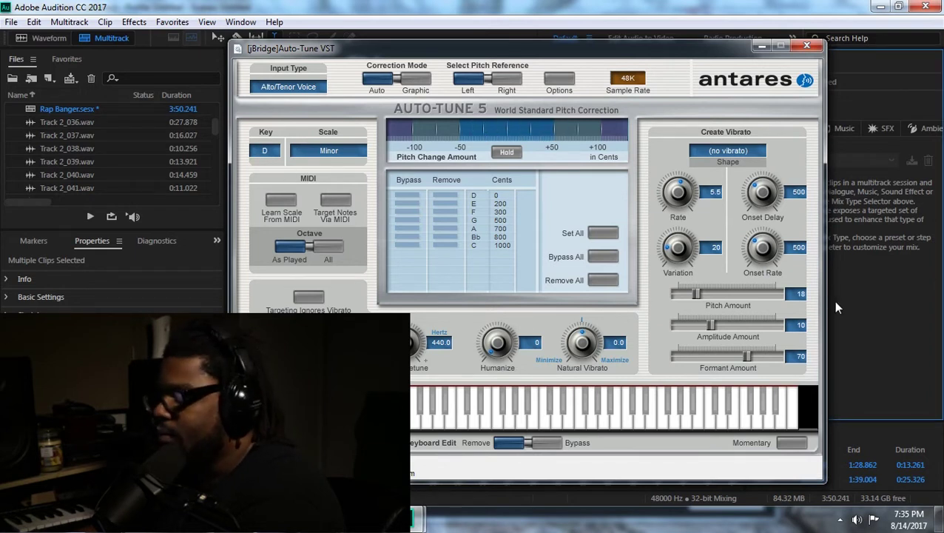
{"action": "left_click", "coordinate": [272, 154]}
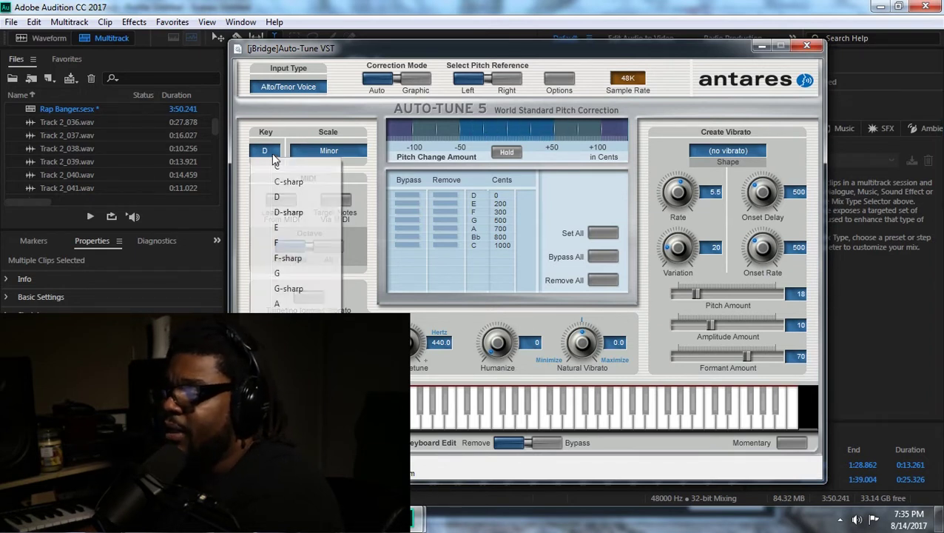
{"action": "left_click", "coordinate": [301, 209]}
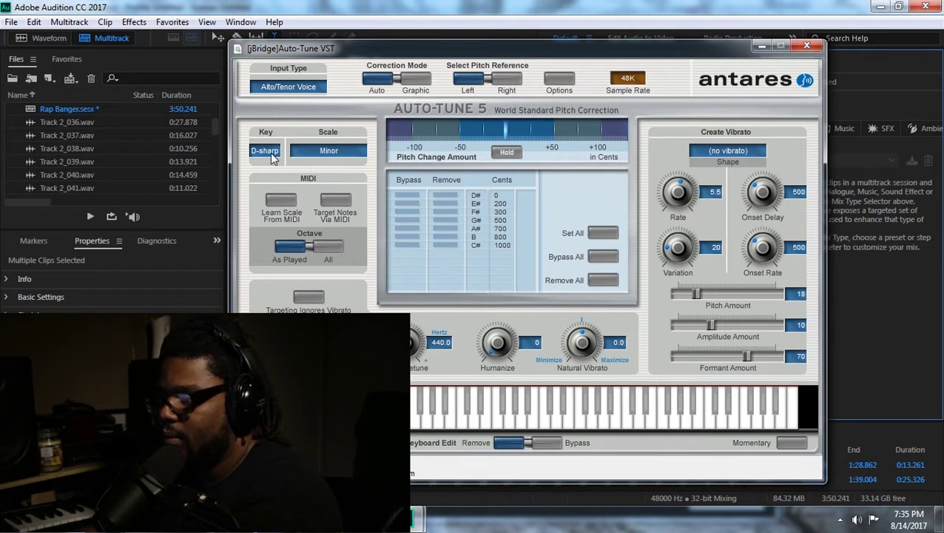
{"action": "left_click", "coordinate": [270, 152]}
{"action": "left_click", "coordinate": [293, 214]}
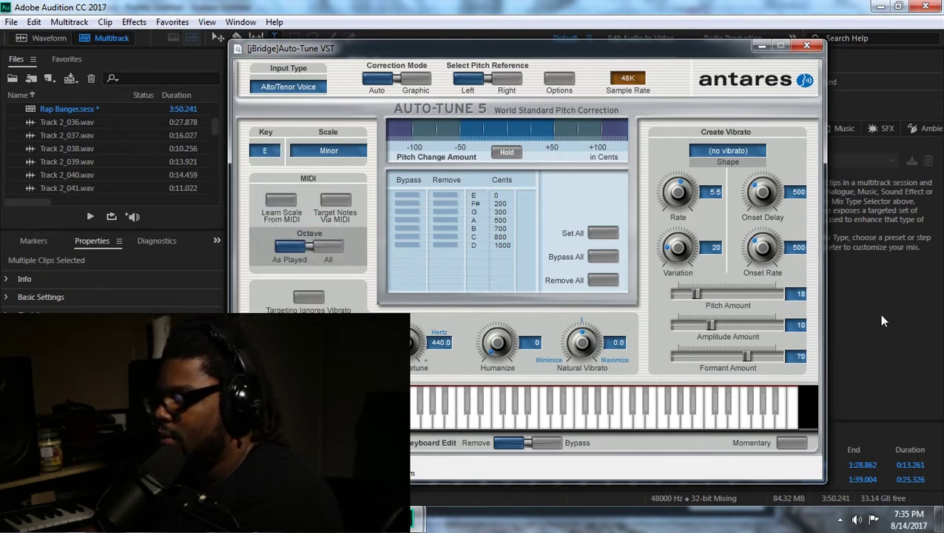
Try keys F and F-sharp, then settle on the key of G
{"action": "left_click", "coordinate": [279, 154]}
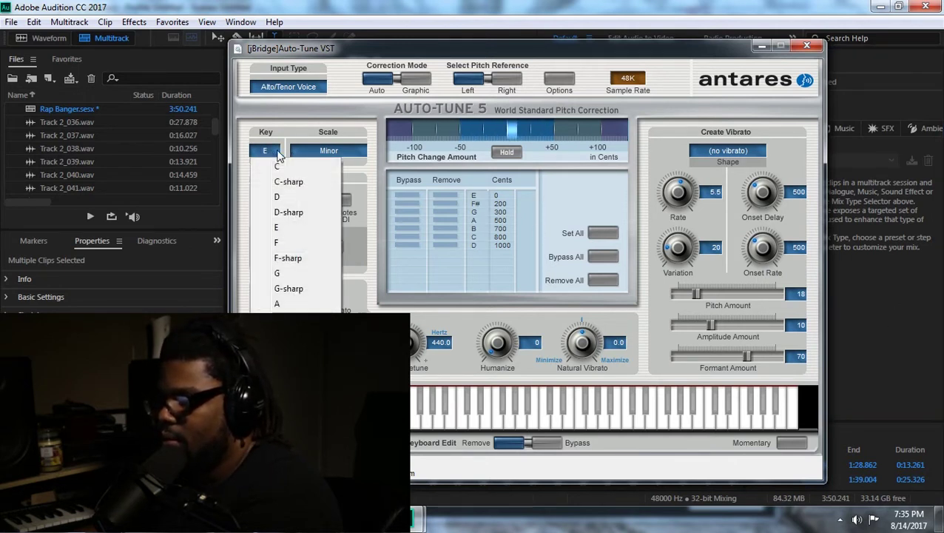
{"action": "left_click", "coordinate": [306, 119]}
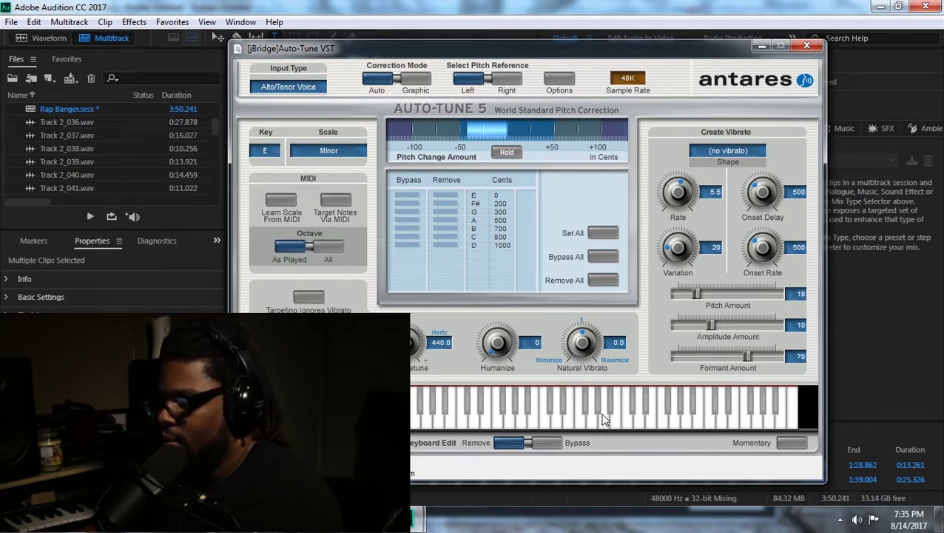
{"action": "left_click", "coordinate": [276, 152]}
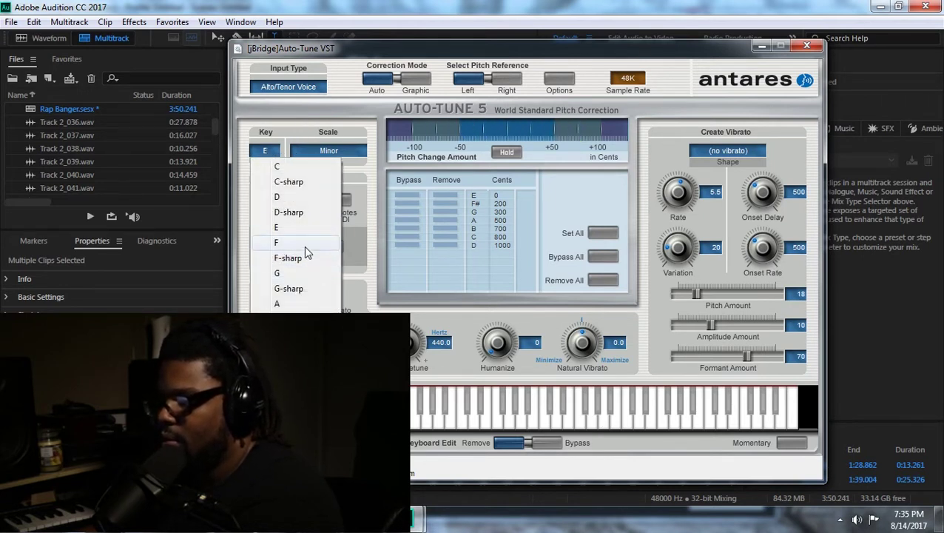
{"action": "left_click", "coordinate": [303, 243]}
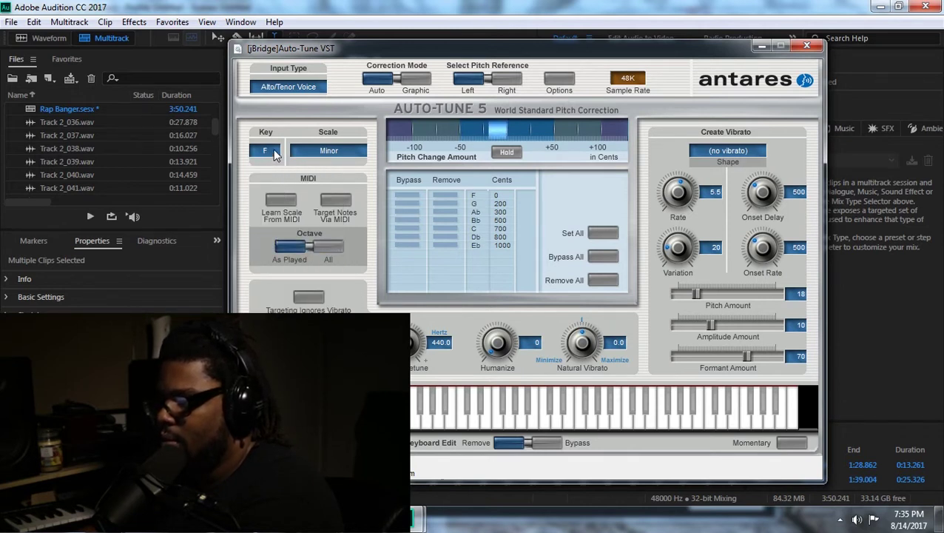
{"action": "left_click", "coordinate": [273, 152]}
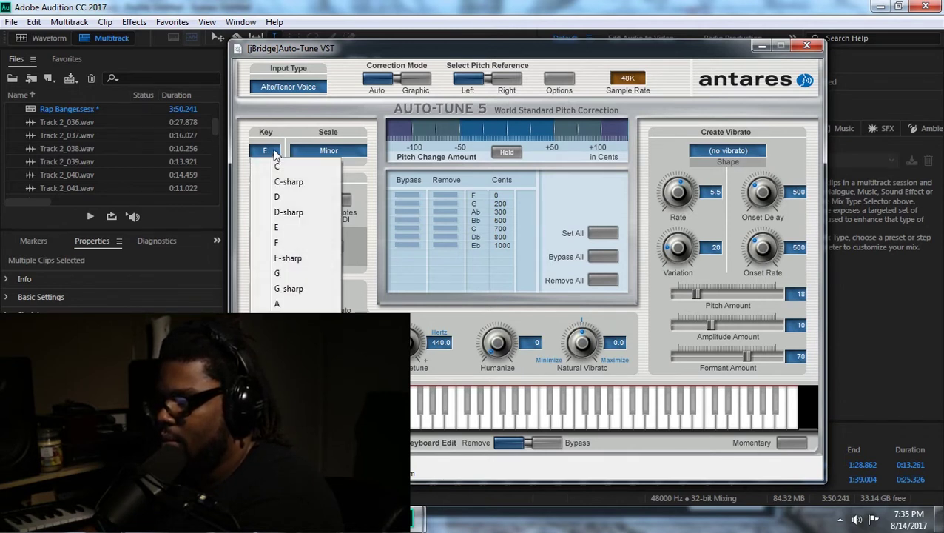
{"action": "left_click", "coordinate": [288, 258]}
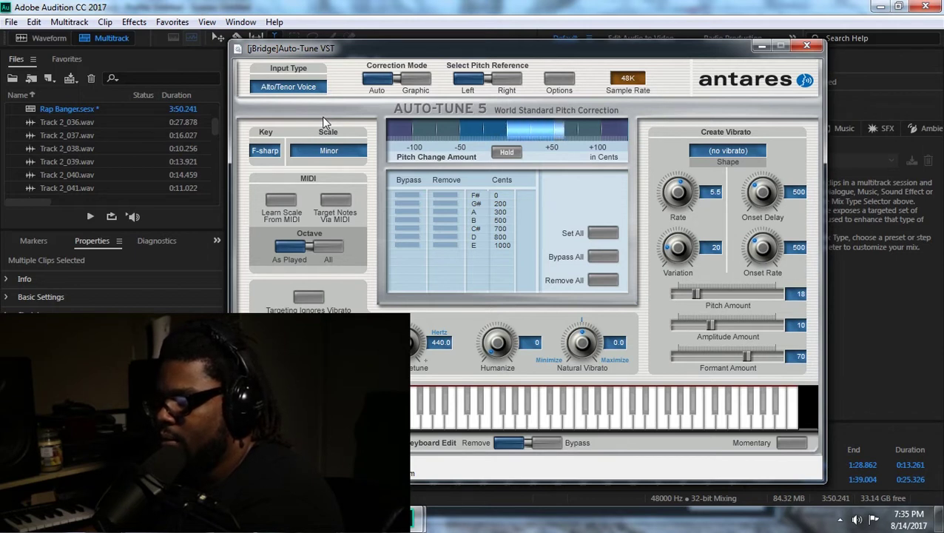
{"action": "left_click", "coordinate": [265, 151]}
{"action": "left_click", "coordinate": [300, 274]}
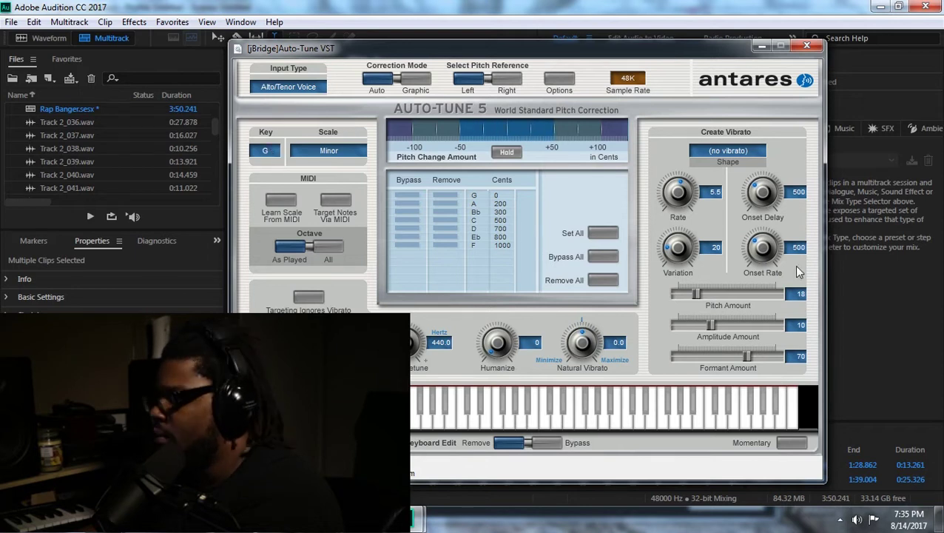
{"action": "left_click", "coordinate": [862, 323]}
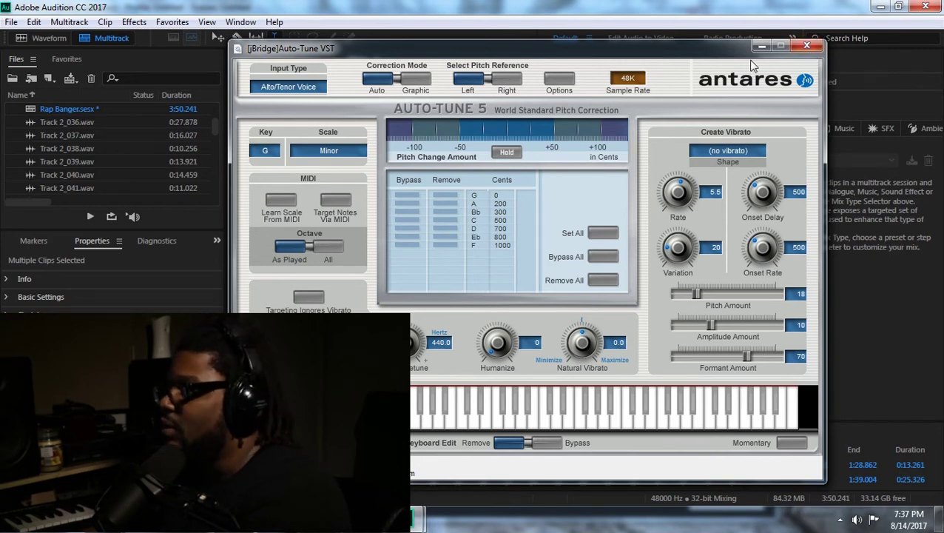
Close the Auto-Tune and Metaplugin windows and save the Rap Banger session
{"action": "left_click", "coordinate": [807, 46]}
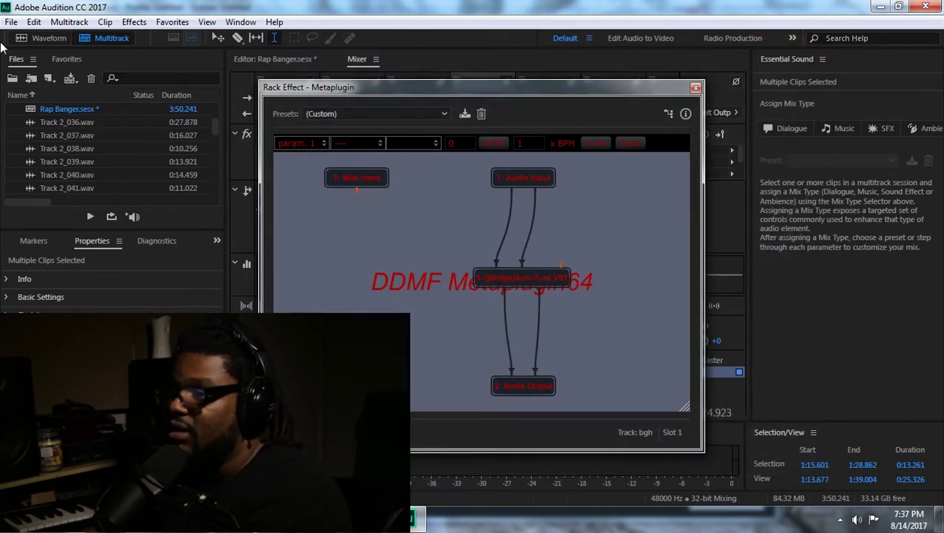
{"action": "left_click", "coordinate": [11, 21]}
{"action": "left_click", "coordinate": [44, 192]}
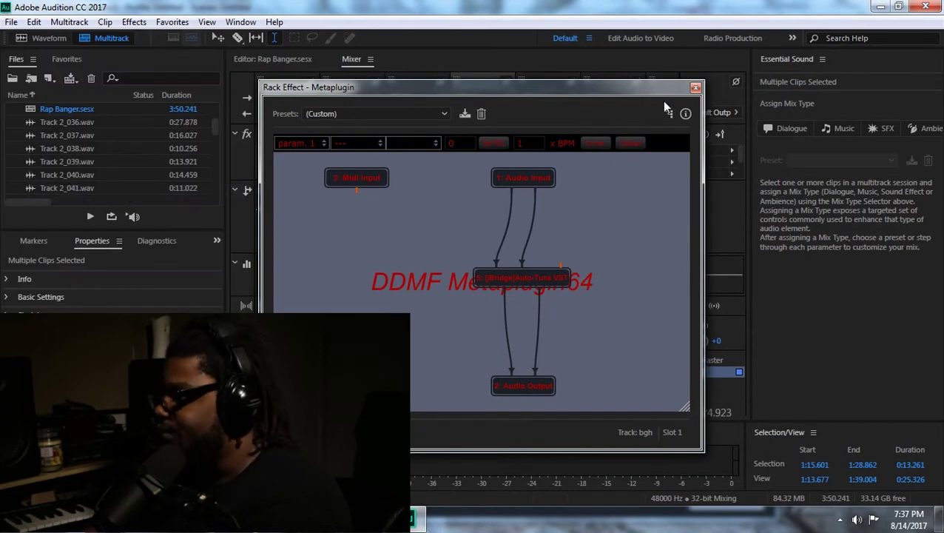
{"action": "left_click", "coordinate": [695, 88]}
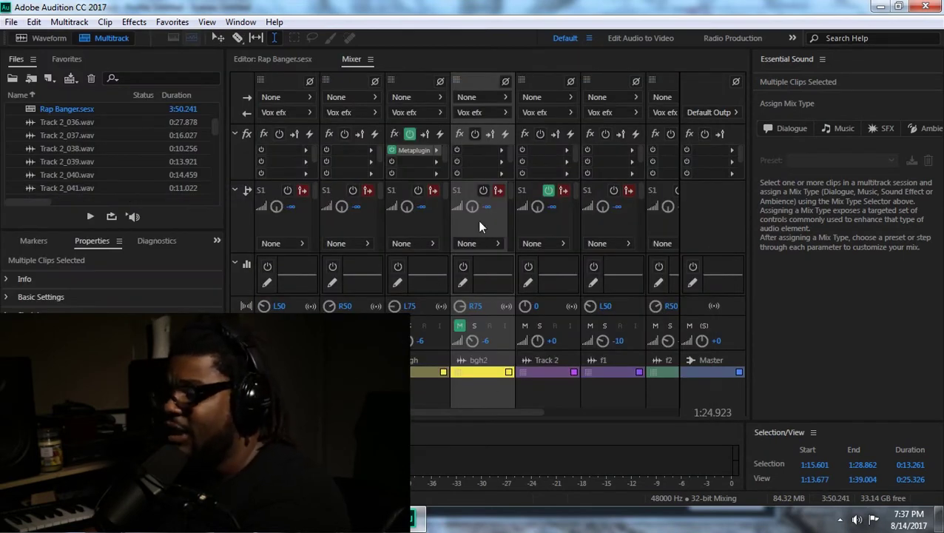
Add Metaplugin to bgh2's first effect slot
{"action": "left_click", "coordinate": [501, 152]}
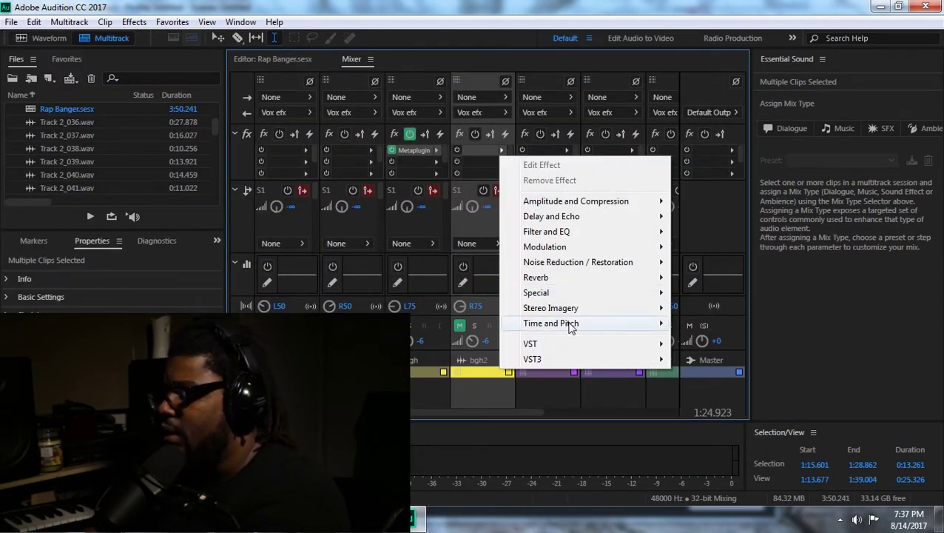
{"action": "mouse_move", "coordinate": [622, 347]}
{"action": "mouse_move", "coordinate": [740, 345]}
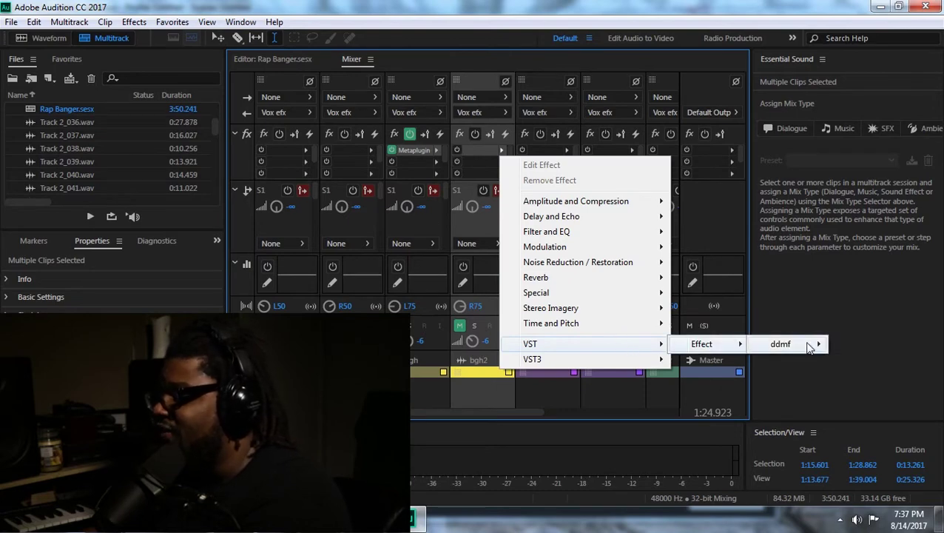
{"action": "mouse_move", "coordinate": [815, 344]}
{"action": "left_click", "coordinate": [870, 360]}
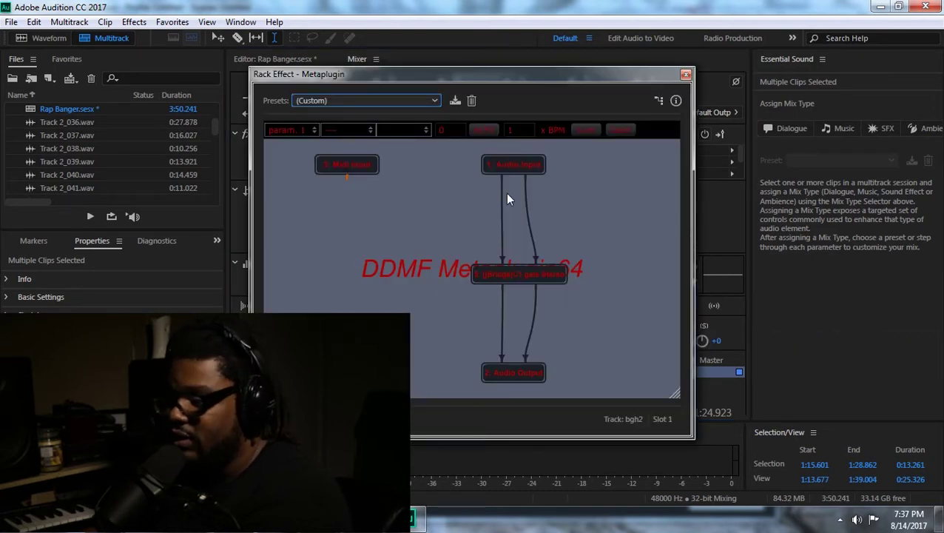
Delete the existing filter and load Antares AutoTuneVST into the graph
{"action": "right_click", "coordinate": [539, 271]}
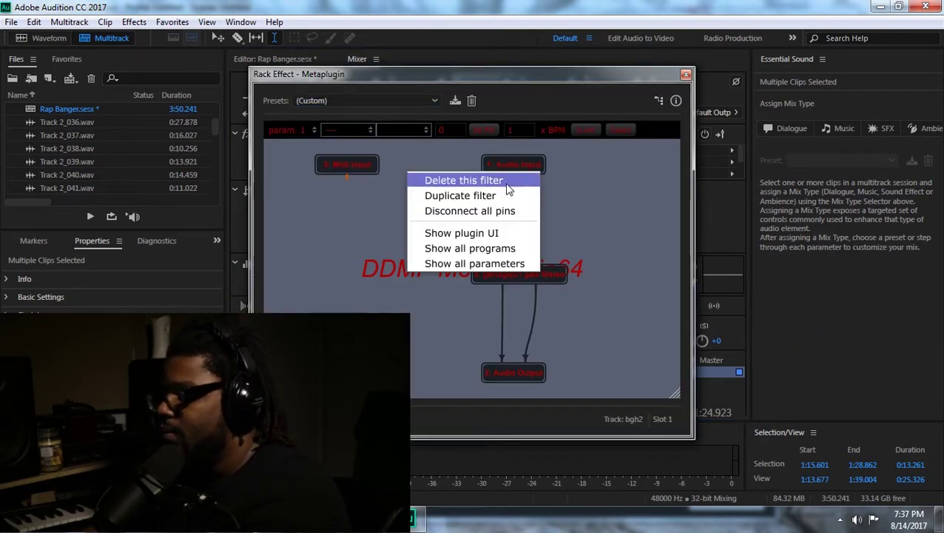
{"action": "left_click", "coordinate": [449, 186]}
{"action": "right_click", "coordinate": [519, 263]}
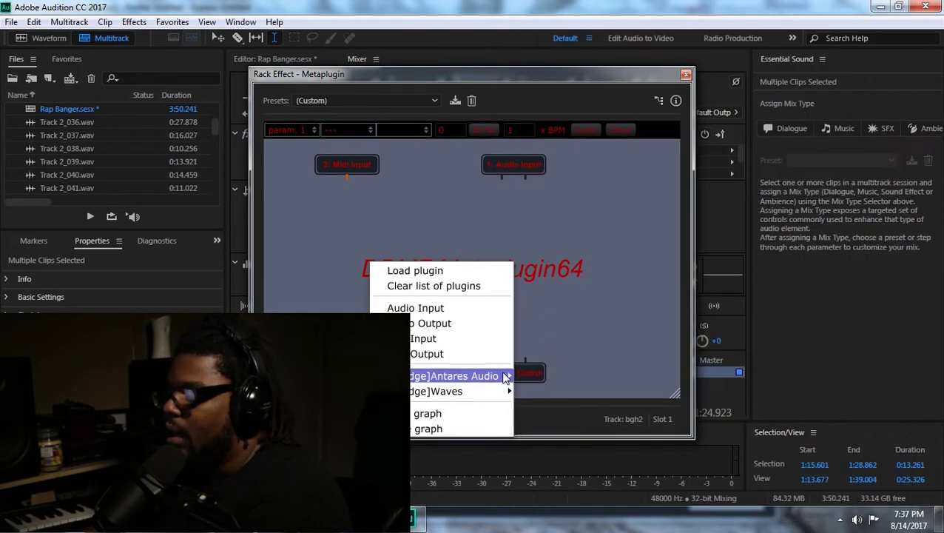
{"action": "mouse_move", "coordinate": [506, 377]}
{"action": "left_click", "coordinate": [553, 377]}
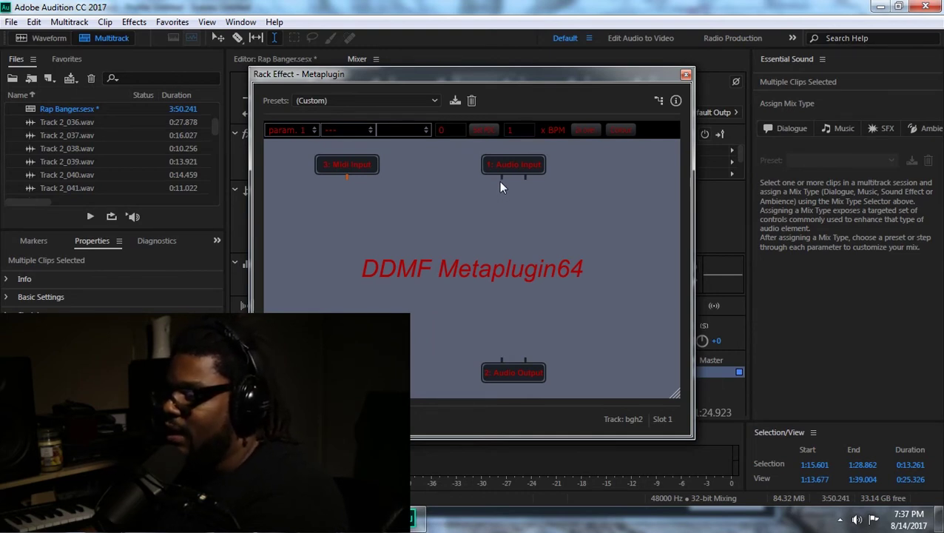
Wire audio input through Auto-Tune to output and open its settings
{"action": "mouse_move", "coordinate": [502, 177]}
{"action": "left_mouse_down"}
{"action": "mouse_move", "coordinate": [489, 250]}
{"action": "mouse_move", "coordinate": [513, 370]}
{"action": "mouse_move", "coordinate": [502, 366]}
{"action": "left_mouse_up"}
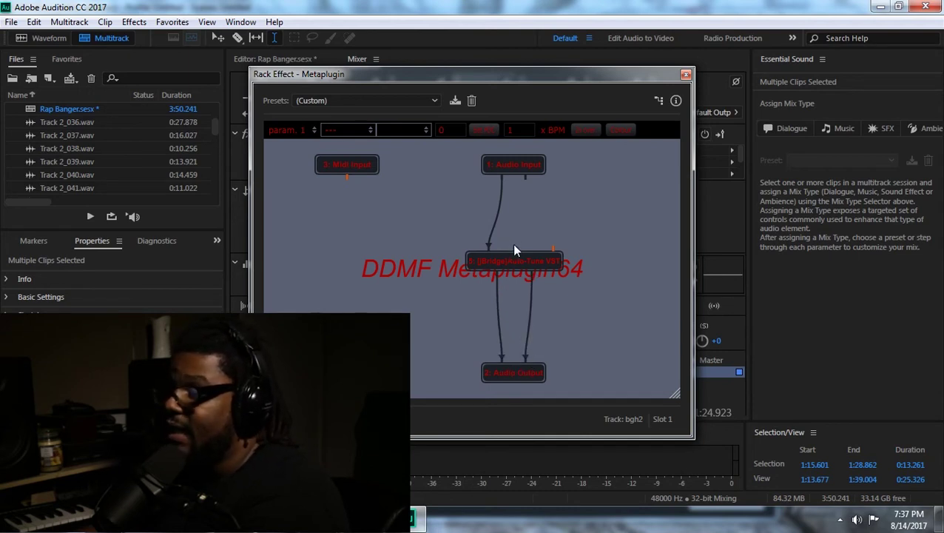
{"action": "left_click_drag", "start_coordinate": [512, 244], "coordinate": [525, 180]}
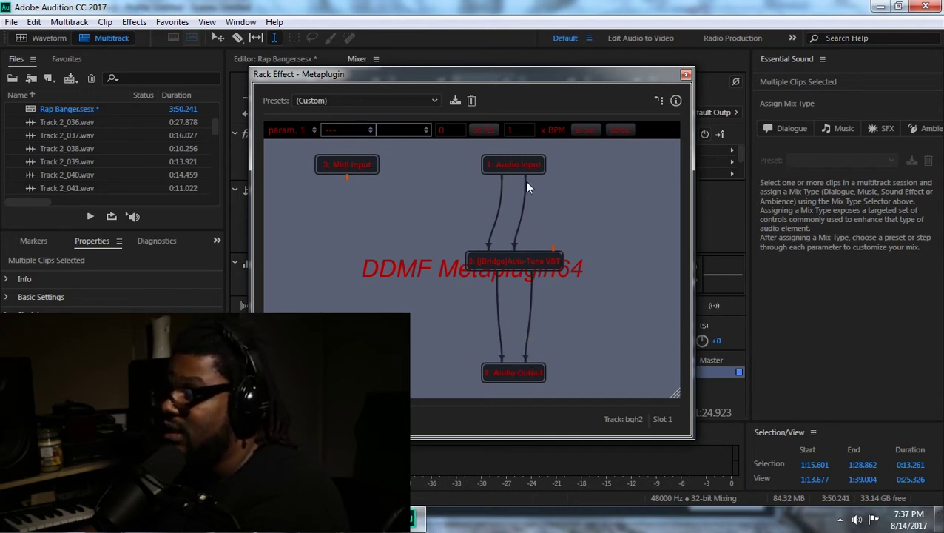
{"action": "double_click", "coordinate": [528, 267]}
{"action": "left_click_drag", "start_coordinate": [521, 187], "coordinate": [483, 63]}
Set bgh2's Auto-Tune to Alto/Tenor Voice, key G, scale Minor
{"action": "left_click", "coordinate": [244, 97]}
{"action": "left_click", "coordinate": [237, 119]}
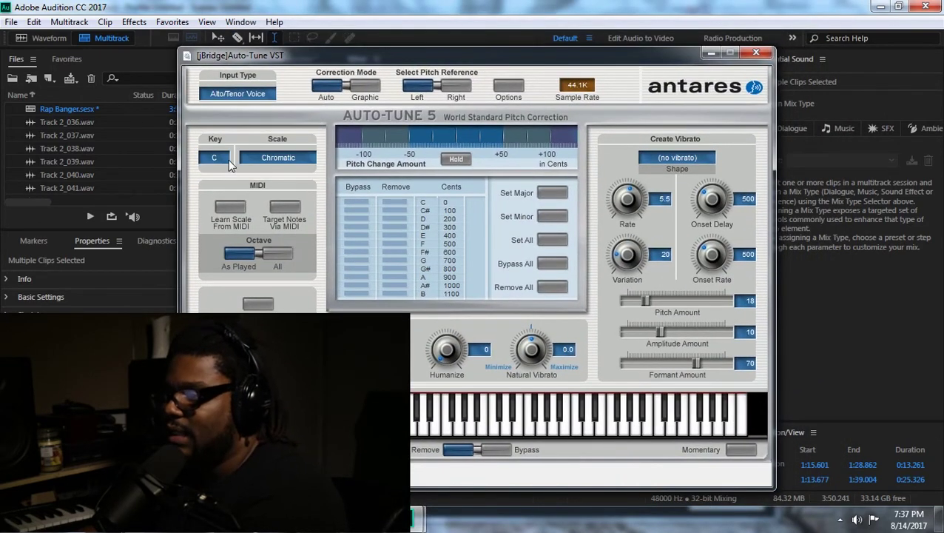
{"action": "left_click", "coordinate": [230, 162]}
{"action": "left_click", "coordinate": [226, 280]}
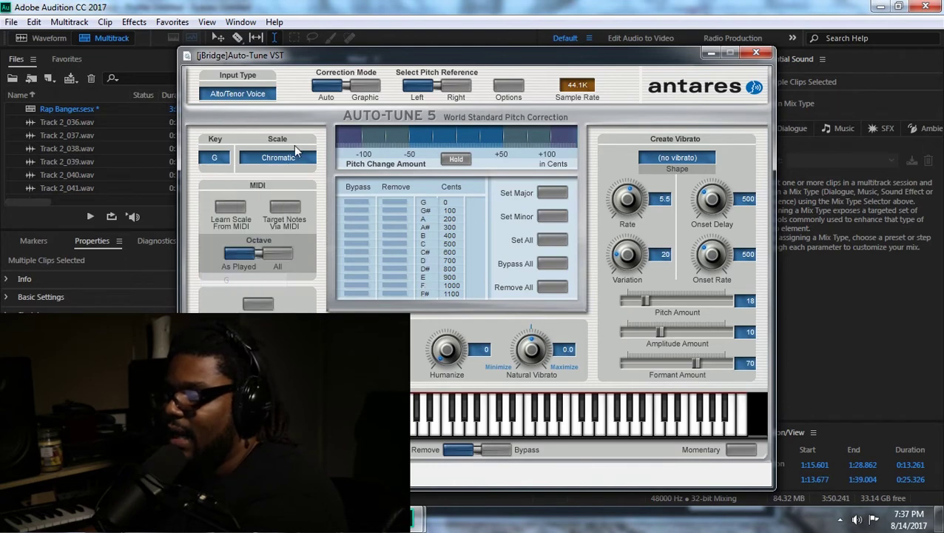
{"action": "left_click", "coordinate": [291, 161]}
{"action": "left_click", "coordinate": [362, 85]}
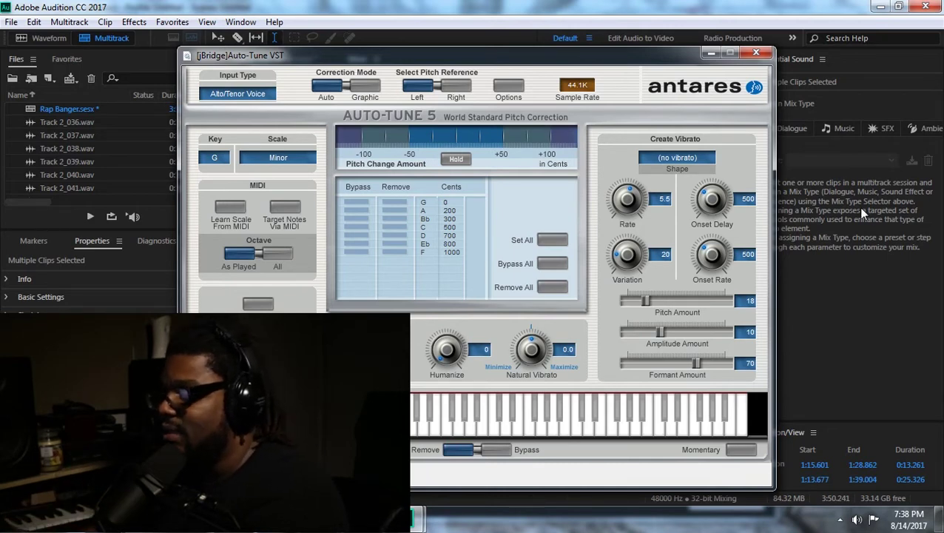
Close Auto-Tune and the Metaplugin rack, unmute bgh2, and play the hook section
{"action": "left_click", "coordinate": [755, 53]}
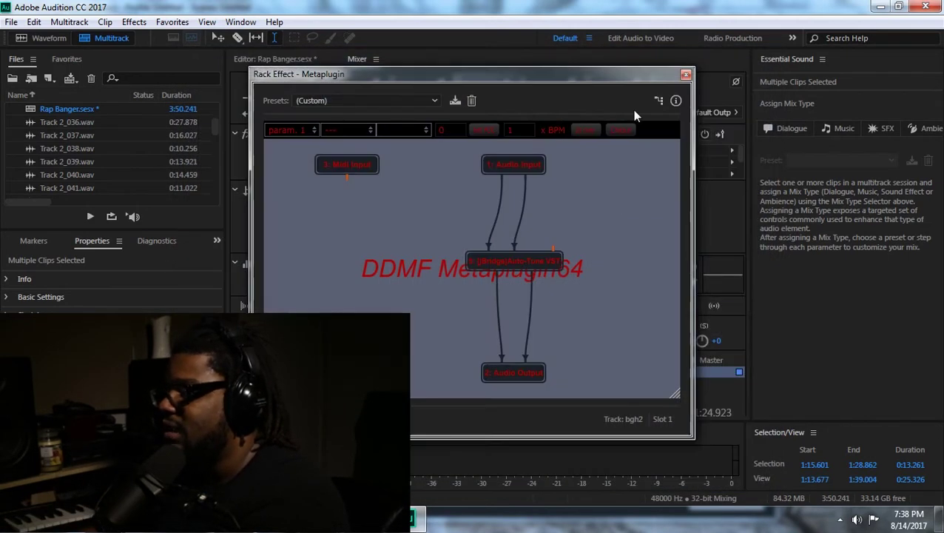
{"action": "left_click", "coordinate": [686, 76]}
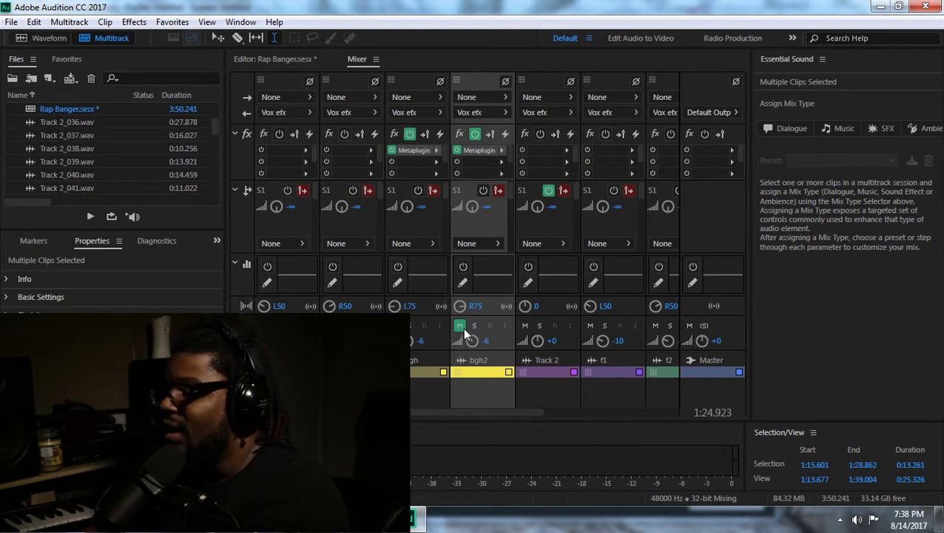
{"action": "left_click", "coordinate": [459, 326]}
{"action": "key", "text": "space"}
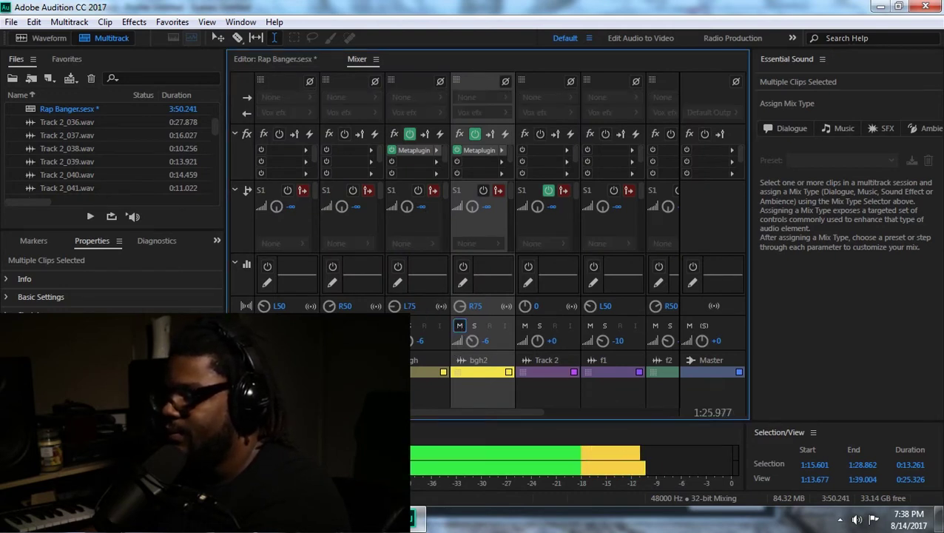
{"action": "left_click", "coordinate": [340, 222]}
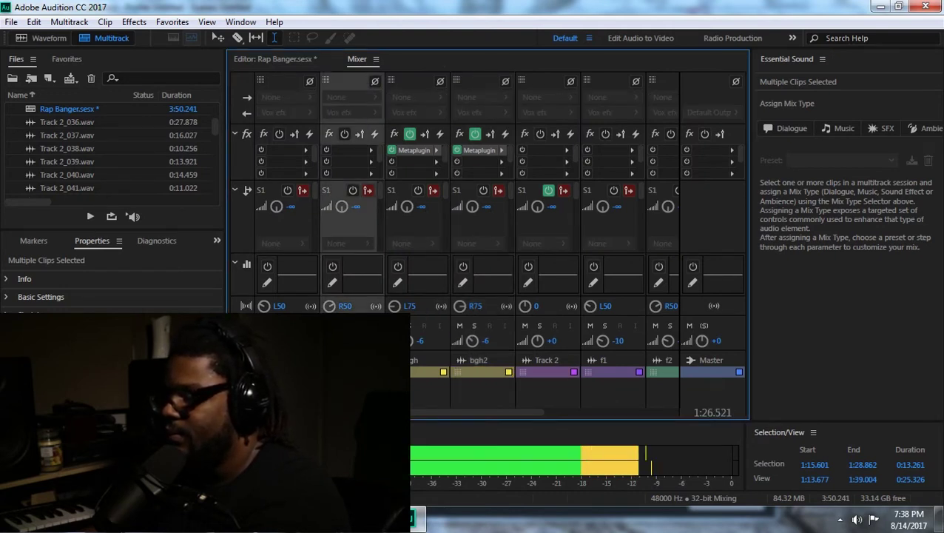
{"action": "key", "text": "space"}
{"action": "left_click", "coordinate": [412, 151]}
{"action": "double_click", "coordinate": [412, 149]}
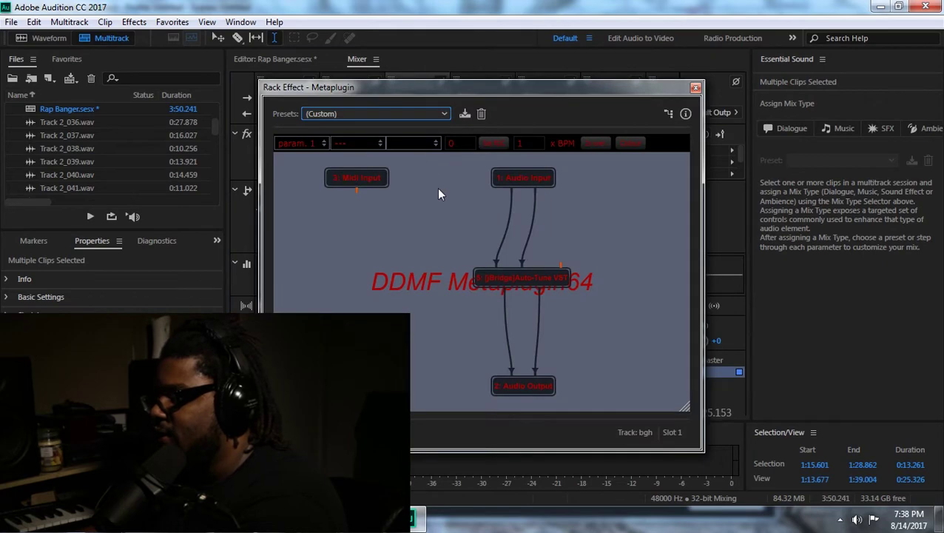
{"action": "double_click", "coordinate": [511, 279]}
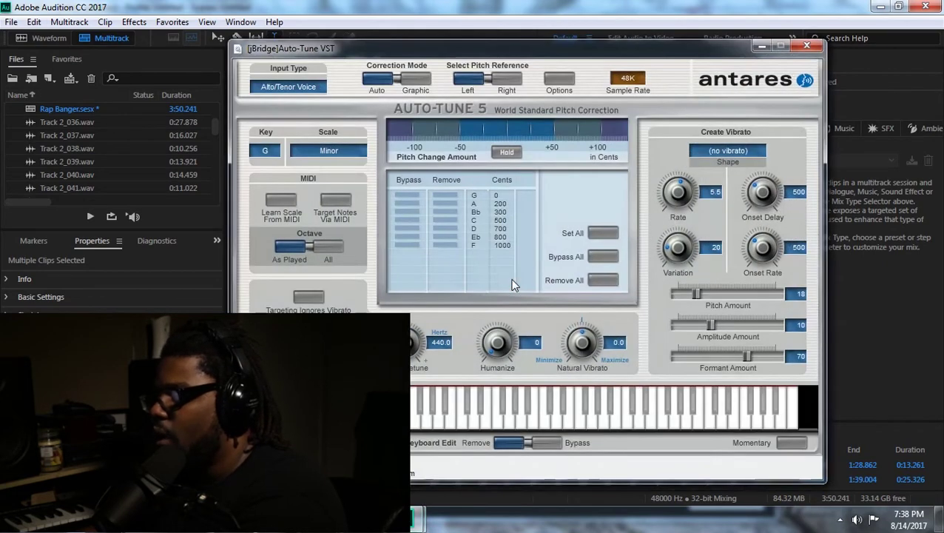
{"action": "left_click", "coordinate": [806, 46]}
{"action": "left_click", "coordinate": [696, 88]}
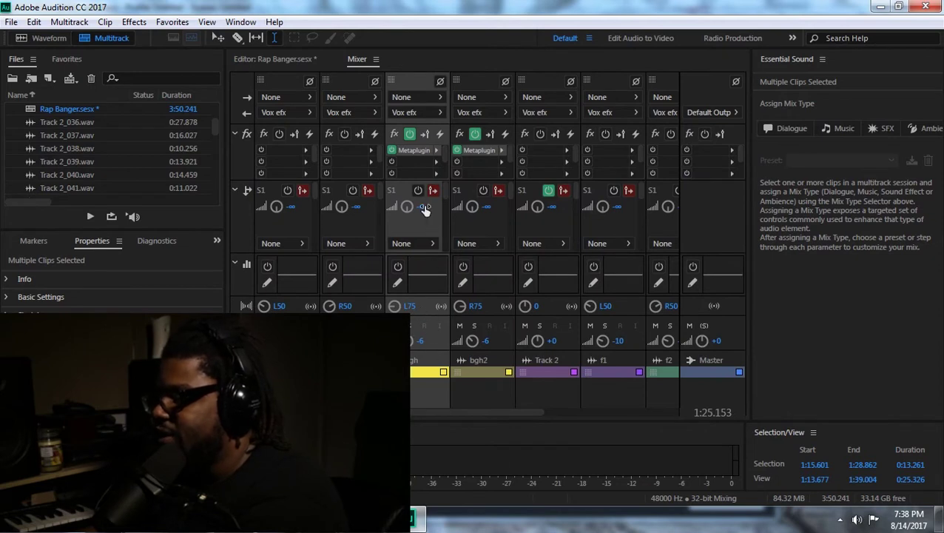
{"action": "double_click", "coordinate": [486, 150]}
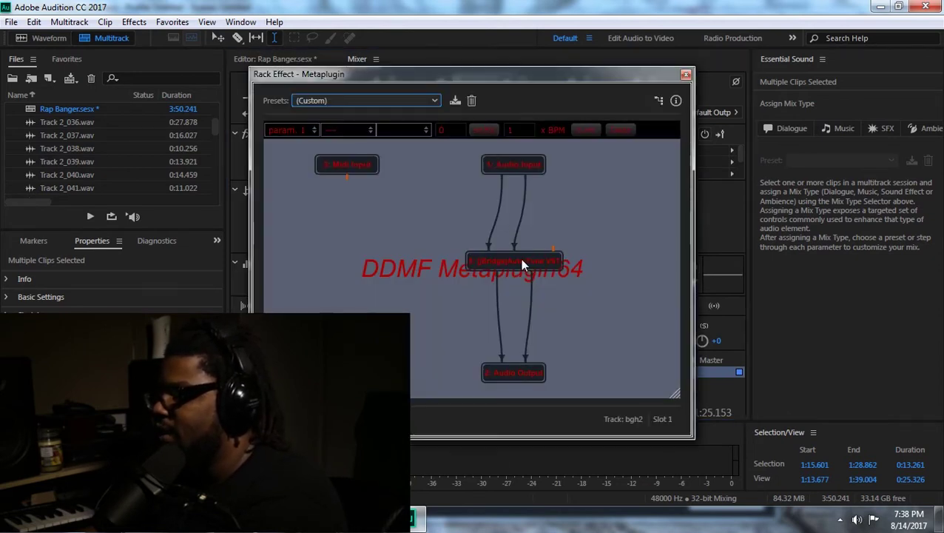
{"action": "double_click", "coordinate": [520, 258]}
{"action": "left_click", "coordinate": [813, 267]}
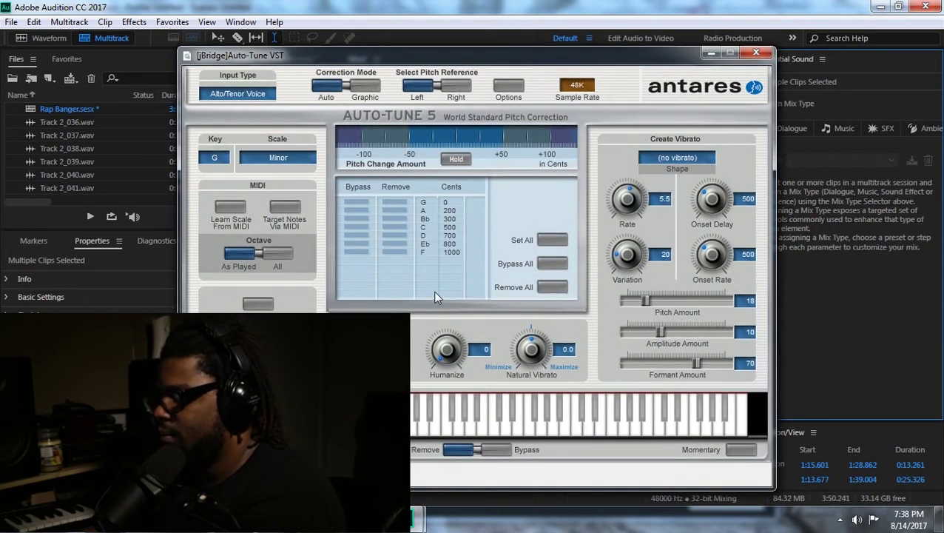
{"action": "key", "text": "space"}
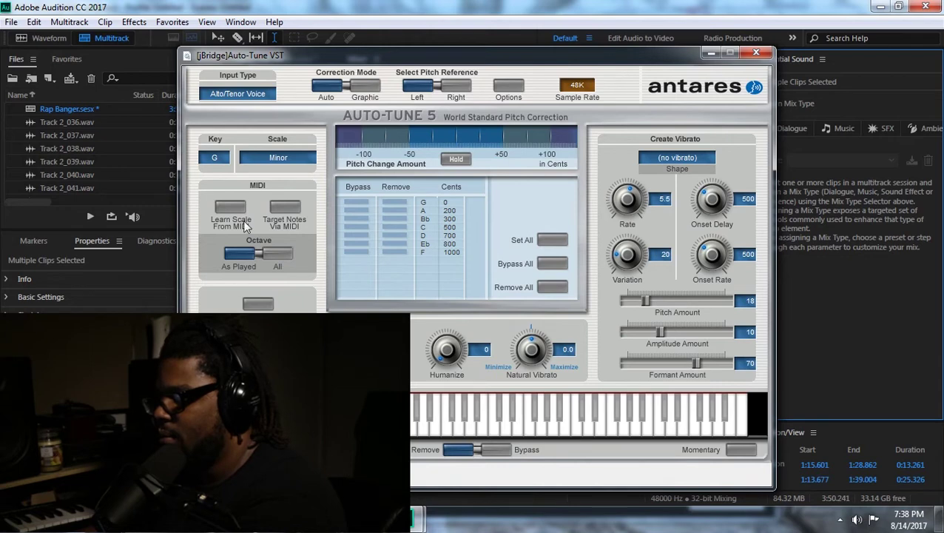
{"action": "left_click_drag", "start_coordinate": [310, 61], "coordinate": [329, 59]}
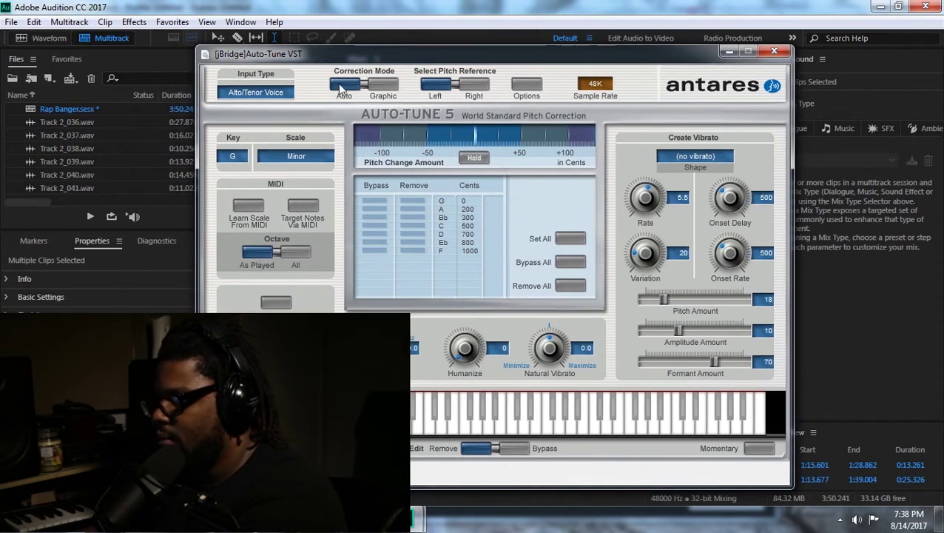
{"action": "left_click", "coordinate": [775, 53]}
Open and close bgh's Metaplugin and Auto-Tune windows, then play the hook section
{"action": "left_click", "coordinate": [676, 81]}
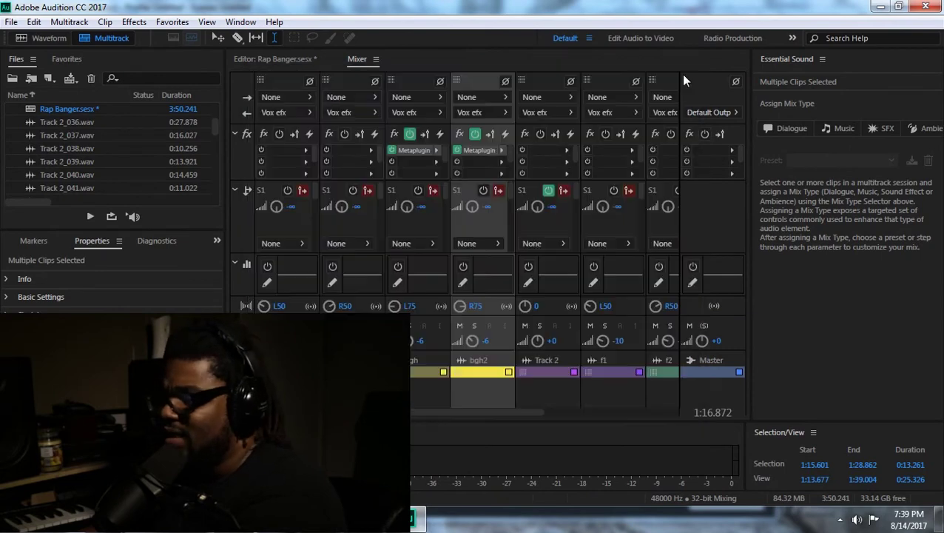
{"action": "left_click", "coordinate": [394, 216]}
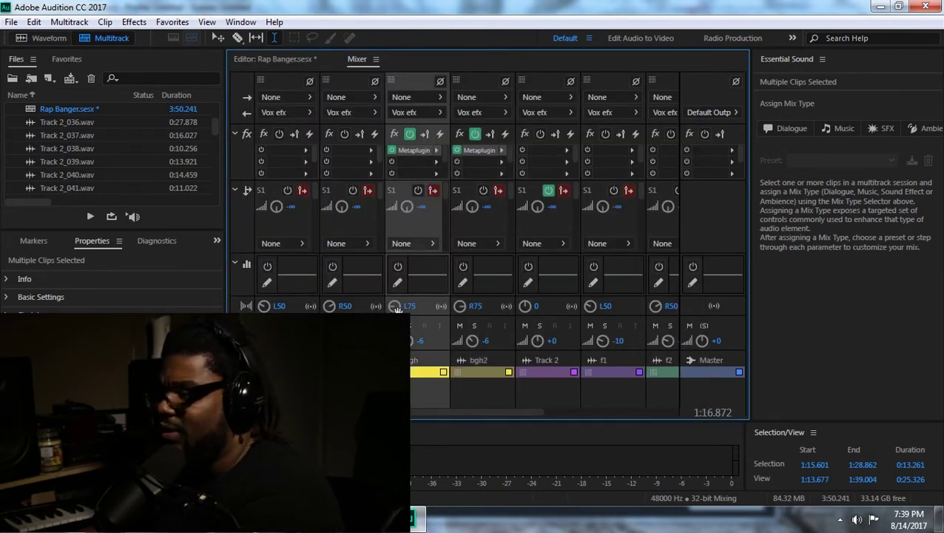
{"action": "double_click", "coordinate": [424, 151]}
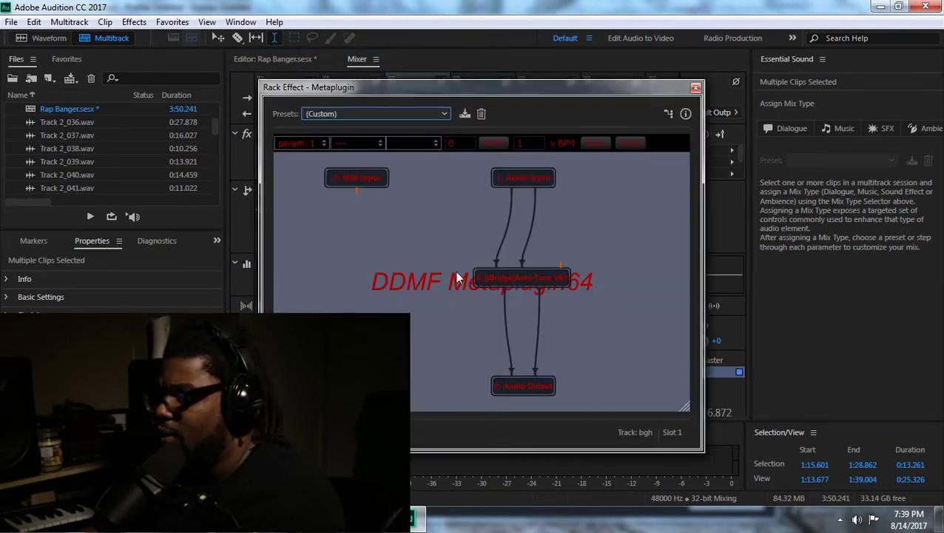
{"action": "double_click", "coordinate": [517, 277]}
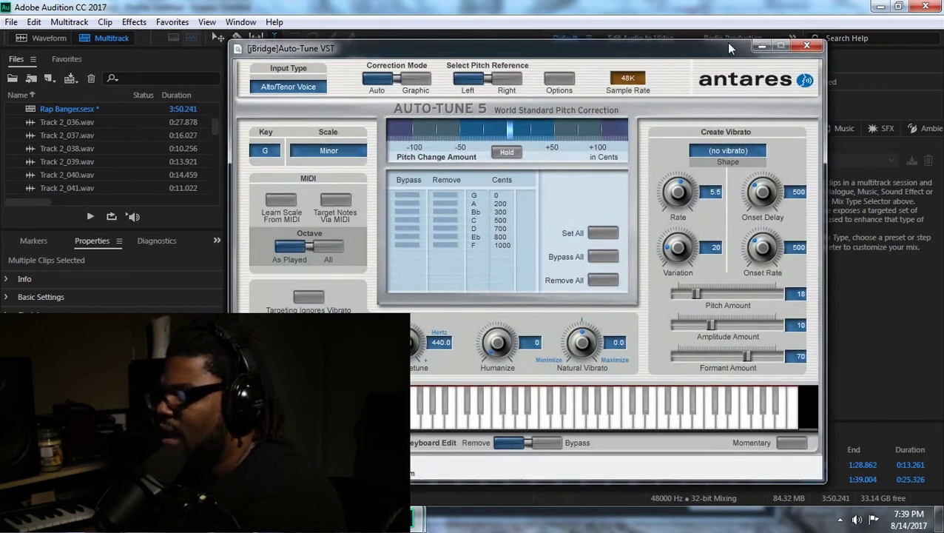
{"action": "left_click", "coordinate": [808, 45]}
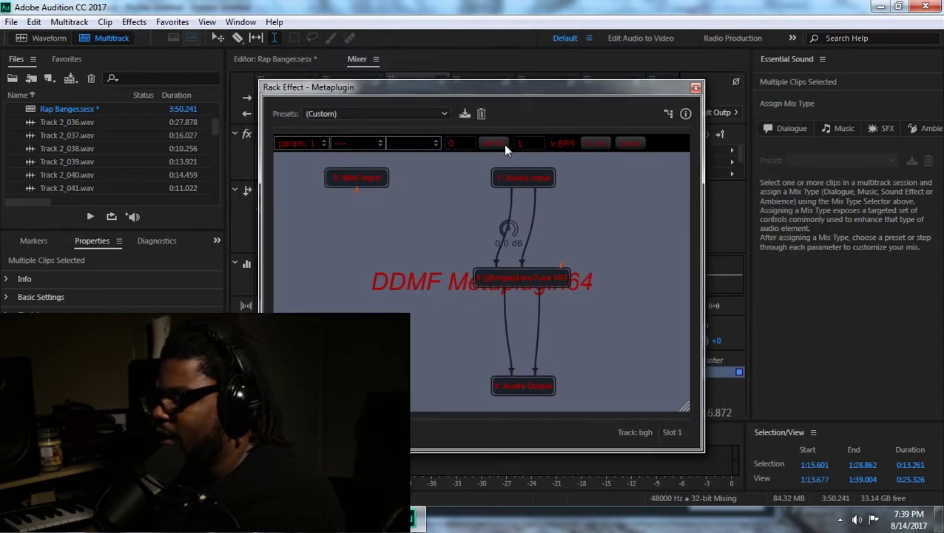
{"action": "left_click", "coordinate": [696, 87]}
{"action": "key", "text": "space"}
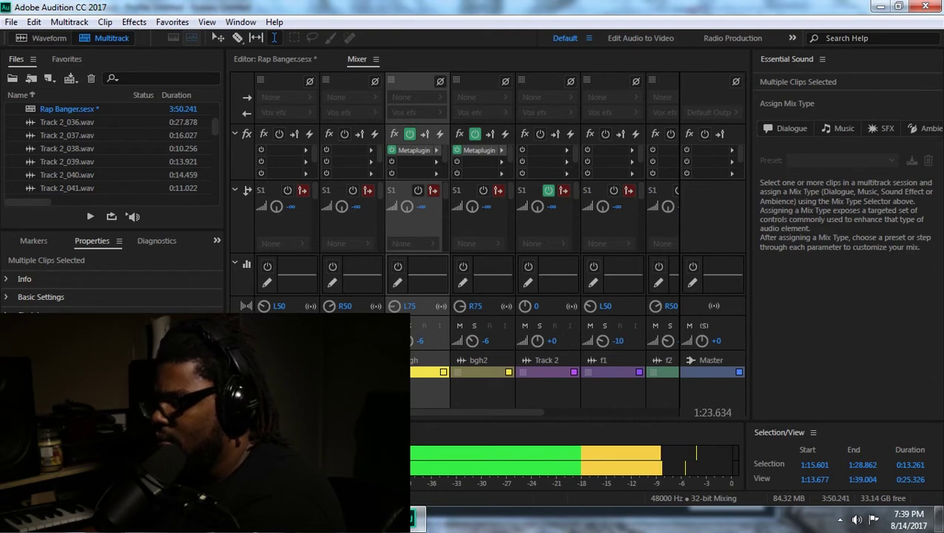
Stop and replay the mix, then save the Rap Banger session from the File menu
{"action": "key", "text": "space"}
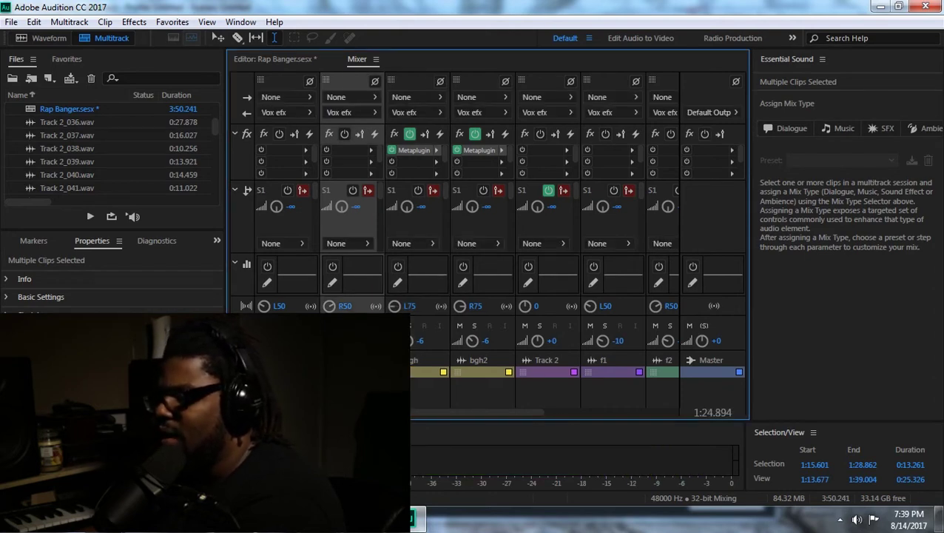
{"action": "key", "text": "space"}
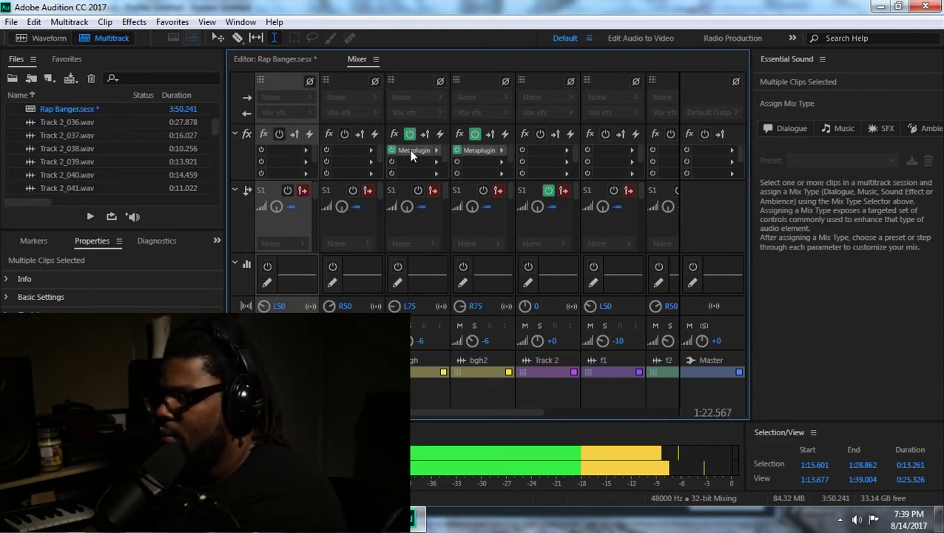
{"action": "left_click", "coordinate": [9, 22]}
{"action": "left_click", "coordinate": [56, 192]}
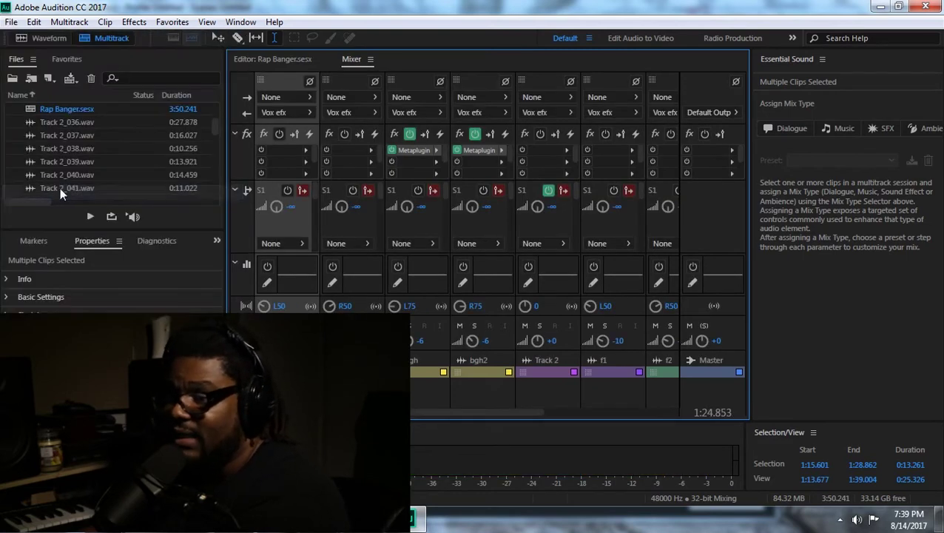
Return from OBS to the session, switch to the Mixer view and scroll the channels
{"action": "left_click", "coordinate": [279, 64]}
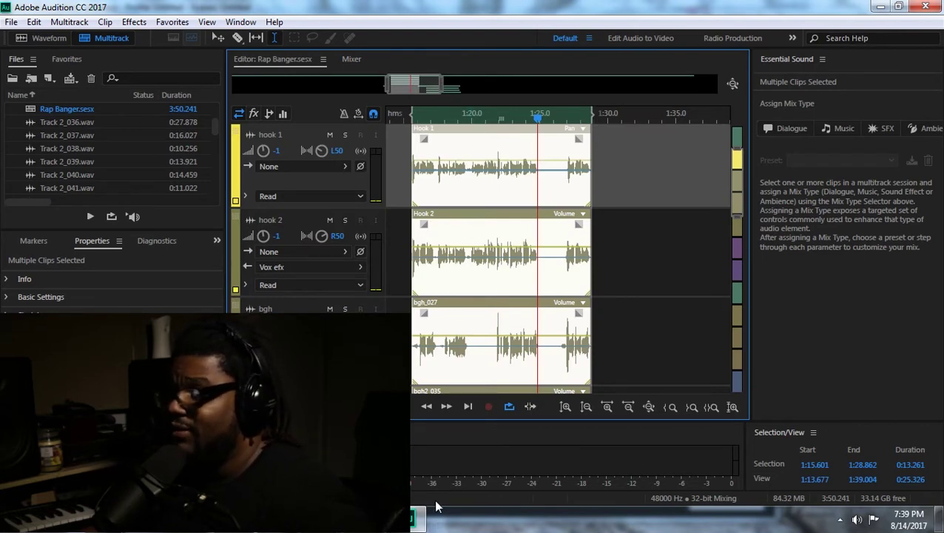
{"action": "left_click", "coordinate": [417, 521]}
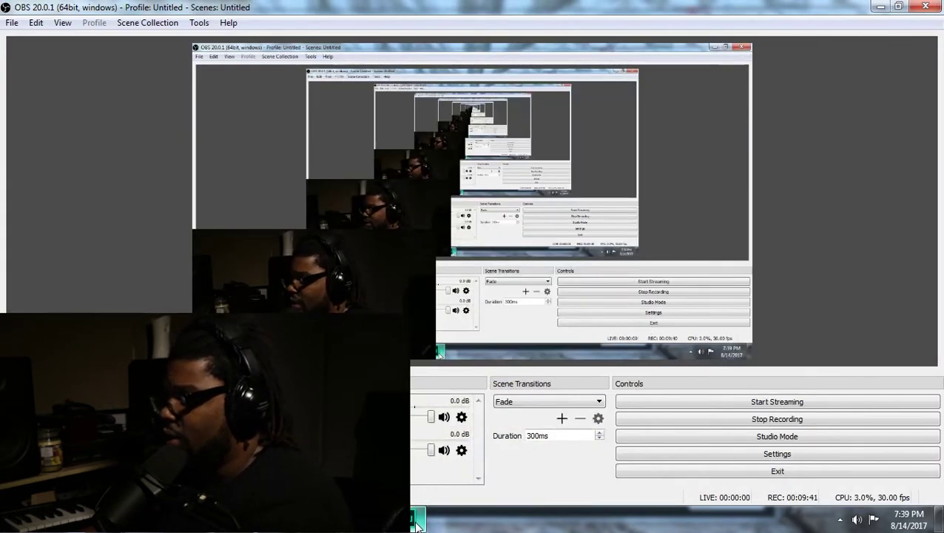
{"action": "left_click", "coordinate": [417, 524]}
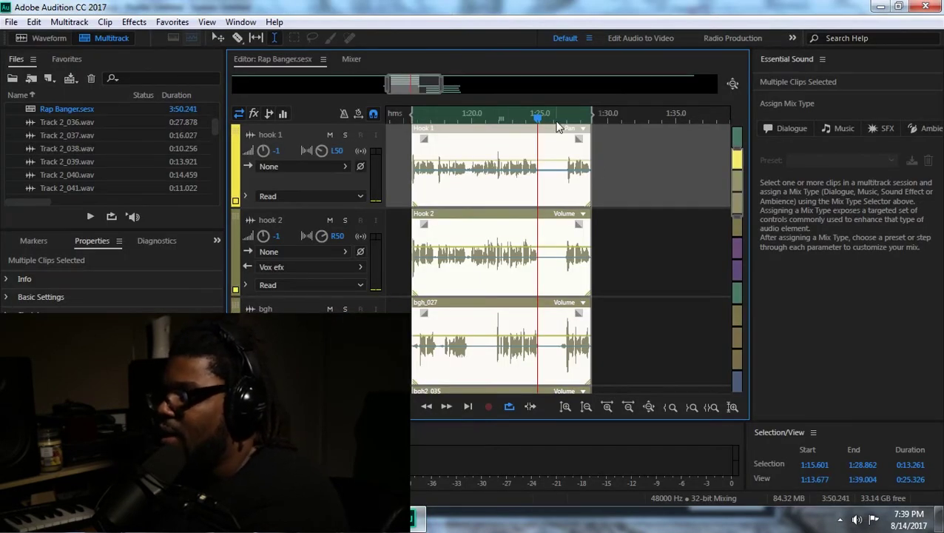
{"action": "left_click", "coordinate": [241, 22]}
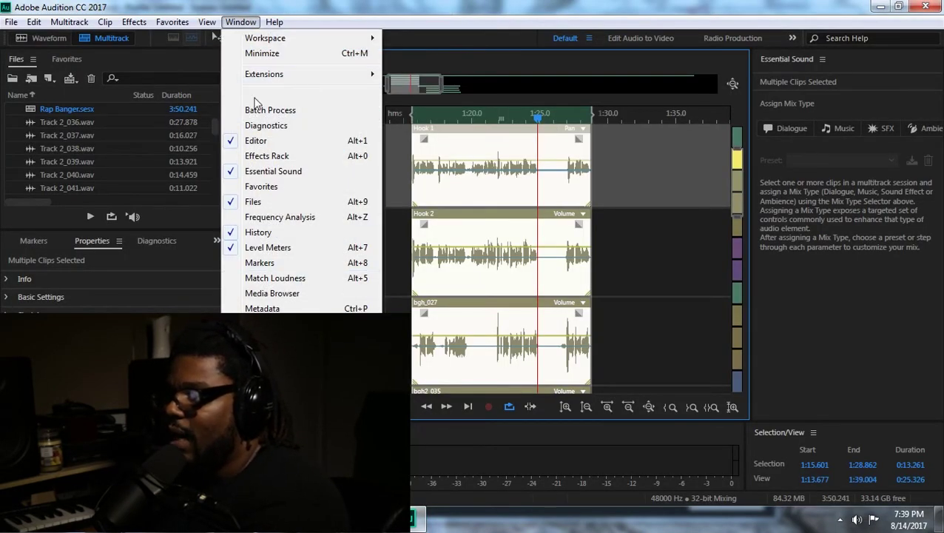
{"action": "mouse_move", "coordinate": [203, 23]}
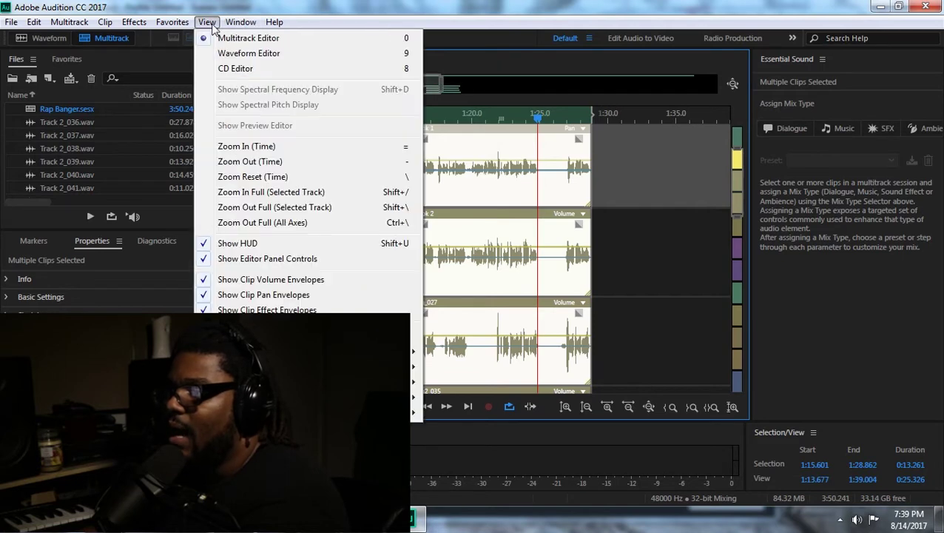
{"action": "left_click", "coordinate": [331, 87]}
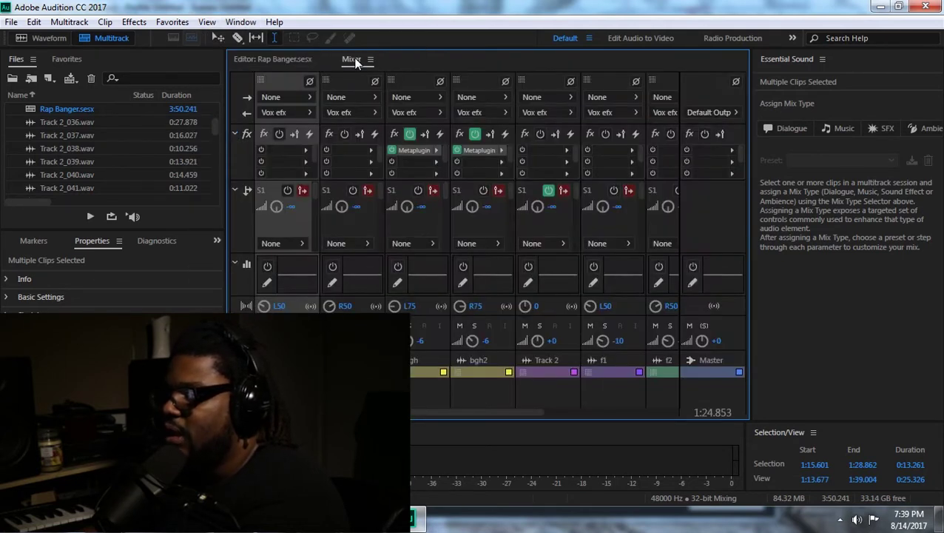
{"action": "left_click_drag", "start_coordinate": [425, 412], "coordinate": [388, 413]}
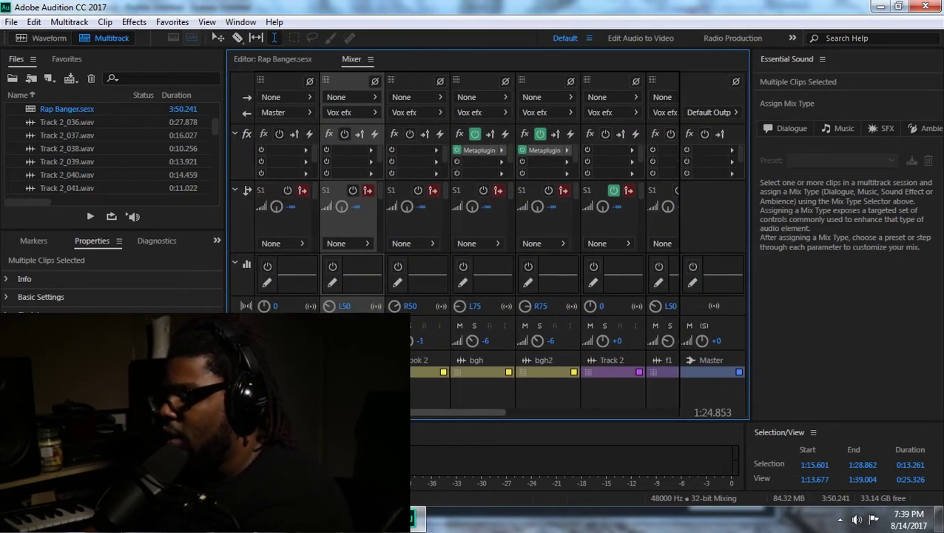
Route hook 1's send to a new Bus B and scroll to the bus channels
{"action": "left_click", "coordinate": [368, 244]}
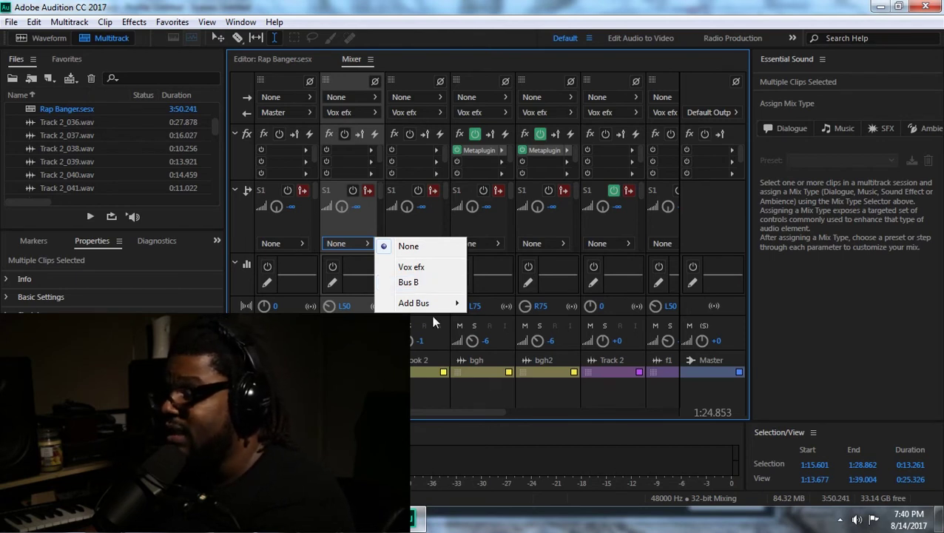
{"action": "mouse_move", "coordinate": [444, 306]}
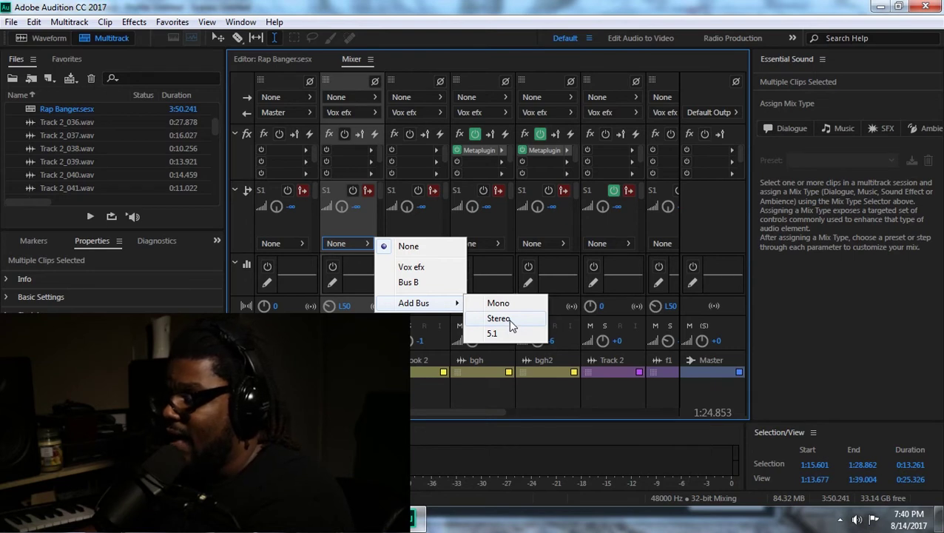
{"action": "left_click", "coordinate": [413, 282]}
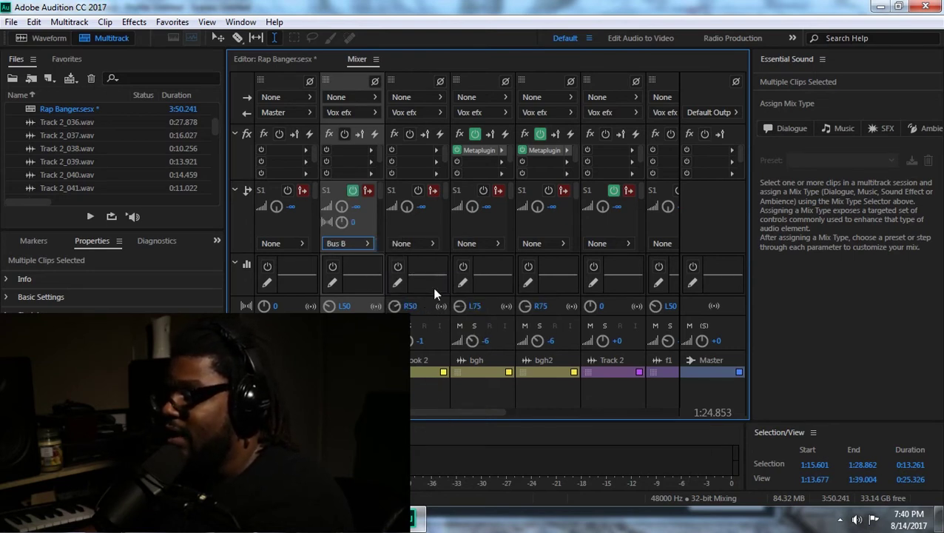
{"action": "left_click_drag", "start_coordinate": [438, 412], "coordinate": [668, 415]}
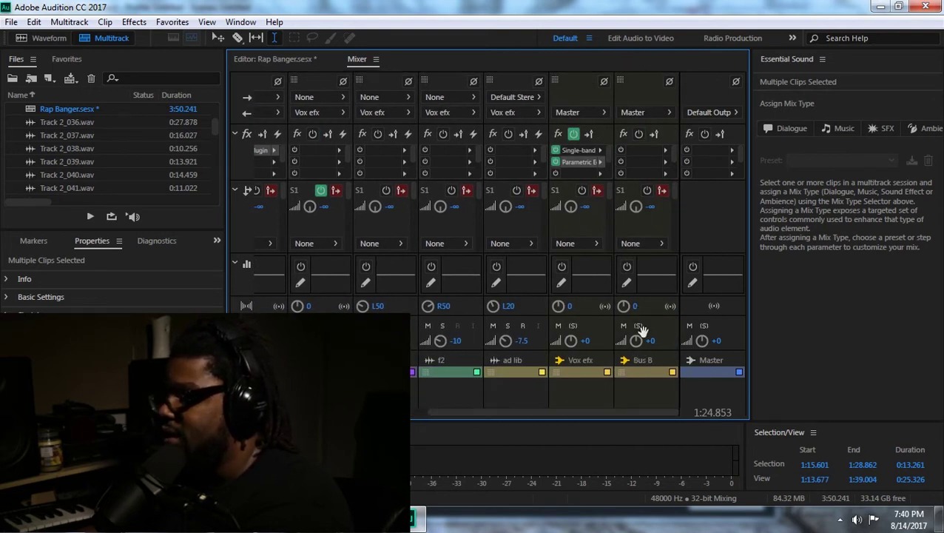
Colour the Vox efx and Bus B tracks green
{"action": "left_click", "coordinate": [606, 371]}
{"action": "left_click", "coordinate": [435, 233]}
{"action": "left_click", "coordinate": [447, 299]}
{"action": "left_click", "coordinate": [672, 372]}
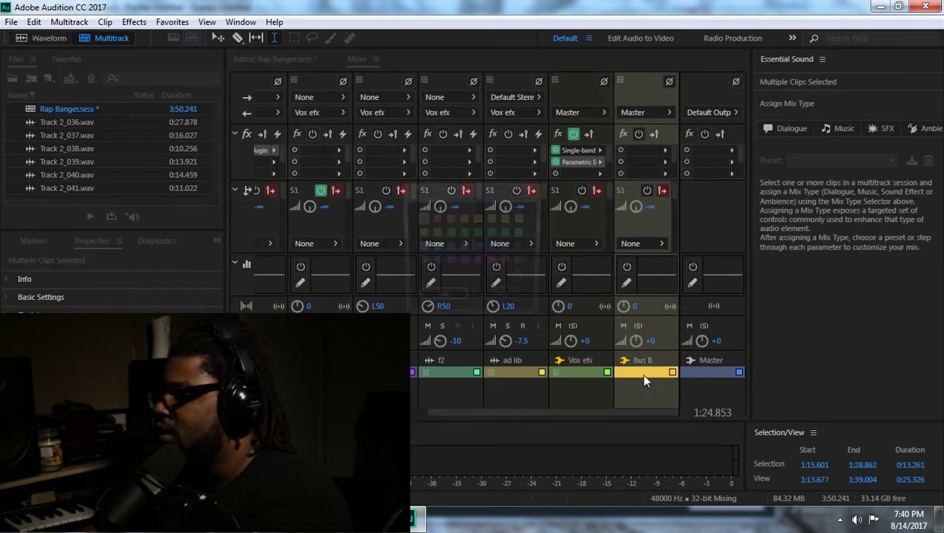
{"action": "left_click", "coordinate": [450, 233]}
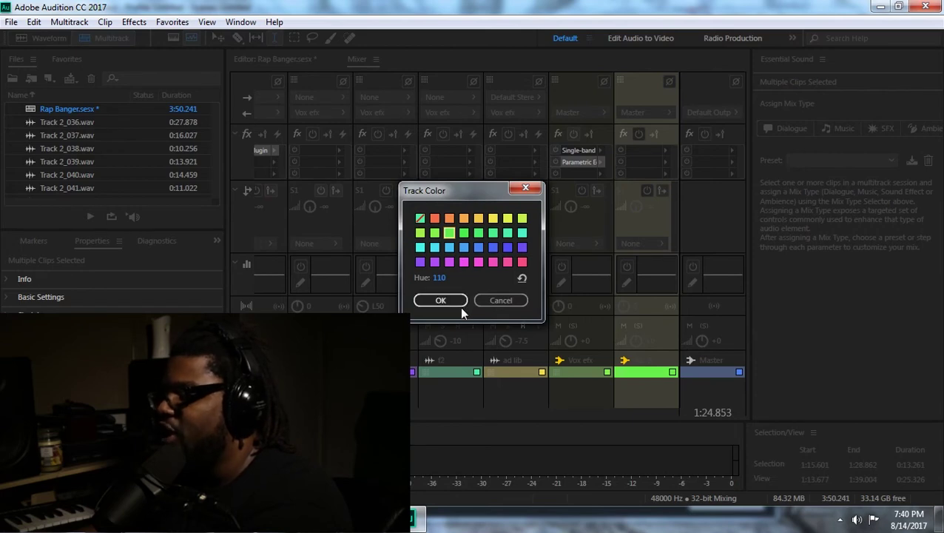
{"action": "left_click", "coordinate": [441, 299]}
Rename the Bus B track to 'verb'
{"action": "double_click", "coordinate": [649, 362]}
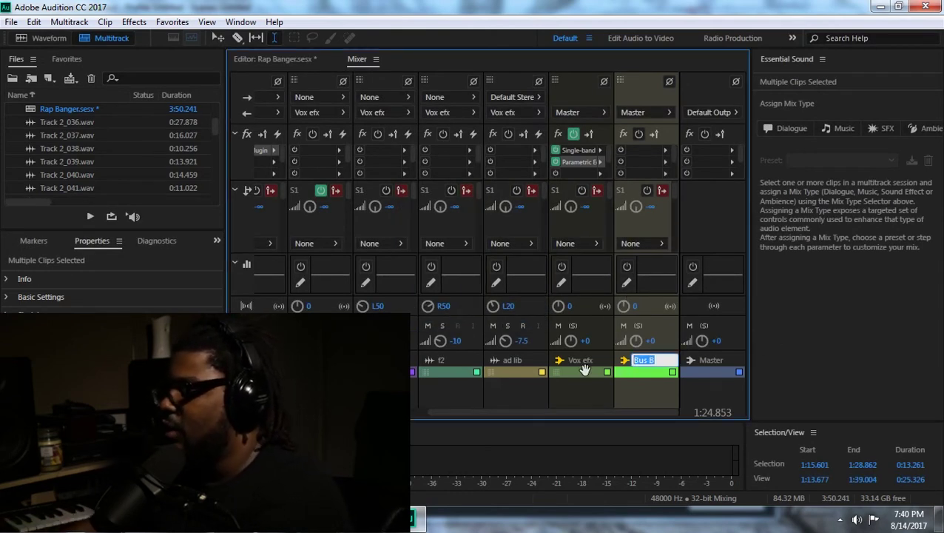
{"action": "type", "text": "verb"}
{"action": "key", "text": "Return"}
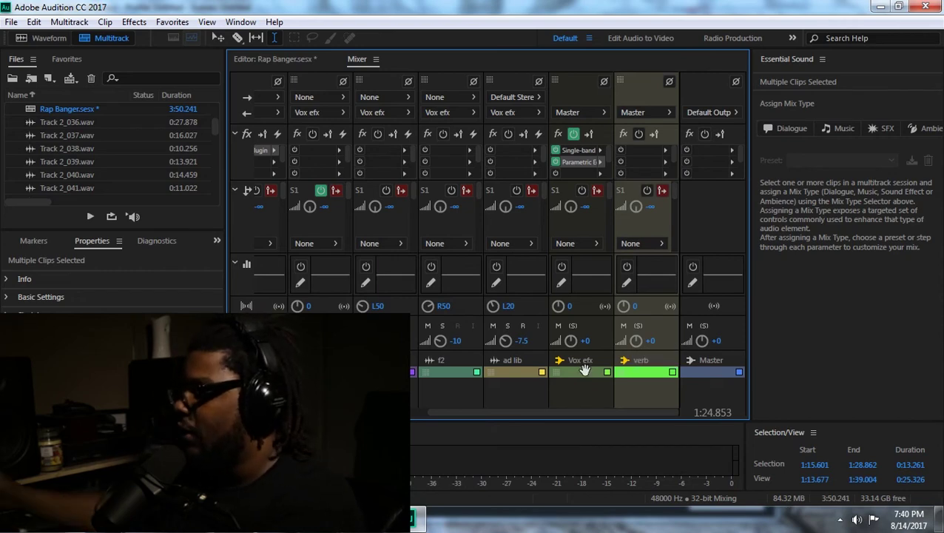
{"action": "left_click", "coordinate": [665, 151]}
Add Studio Reverb to the verb bus's first effect slot
{"action": "mouse_move", "coordinate": [813, 285]}
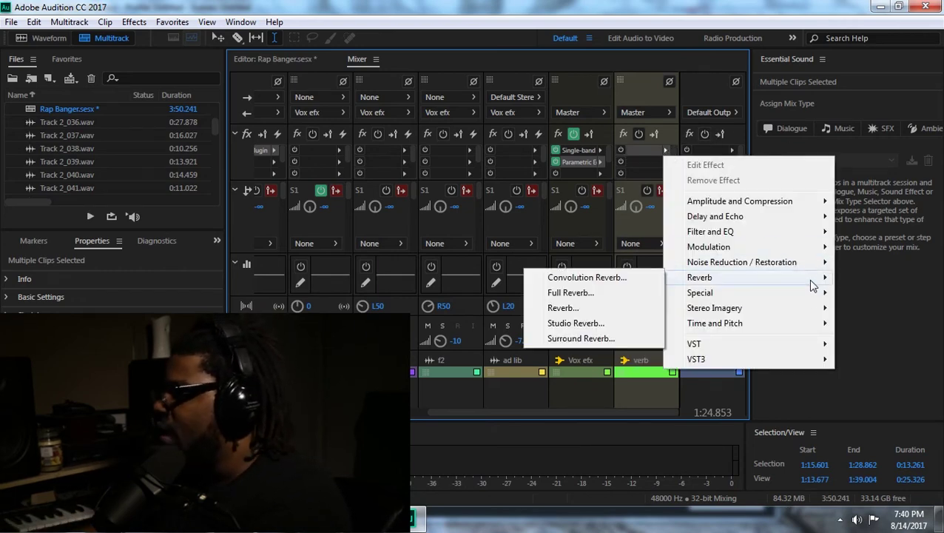
{"action": "left_click", "coordinate": [615, 329]}
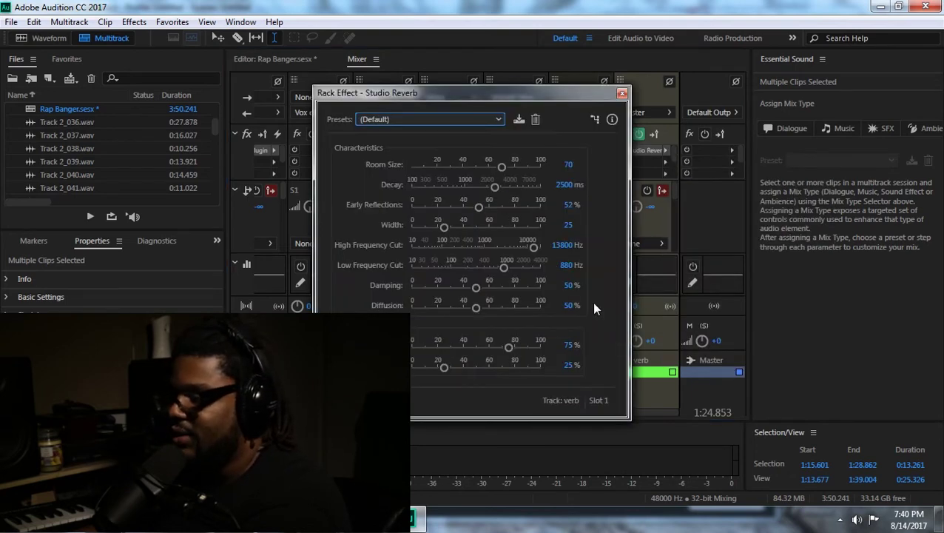
{"action": "left_click", "coordinate": [435, 123]}
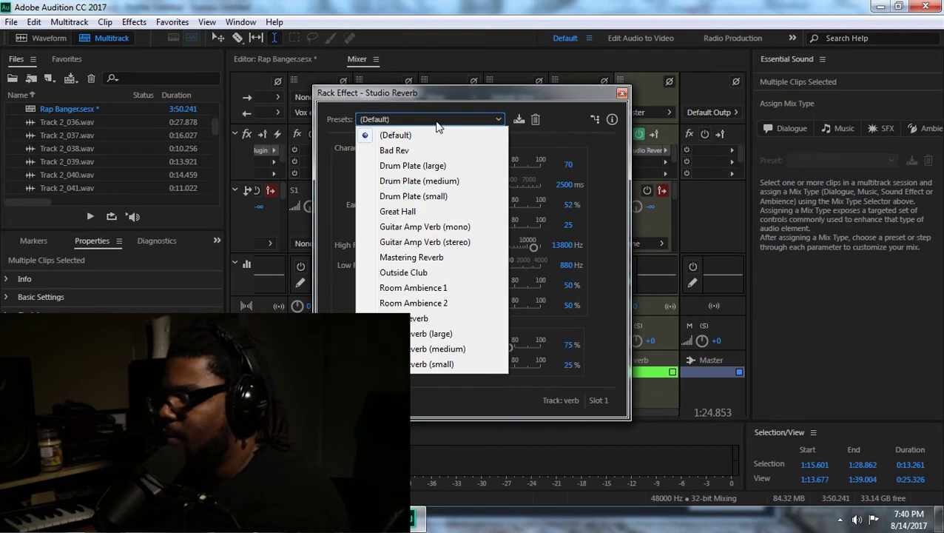
{"action": "left_click", "coordinate": [502, 101]}
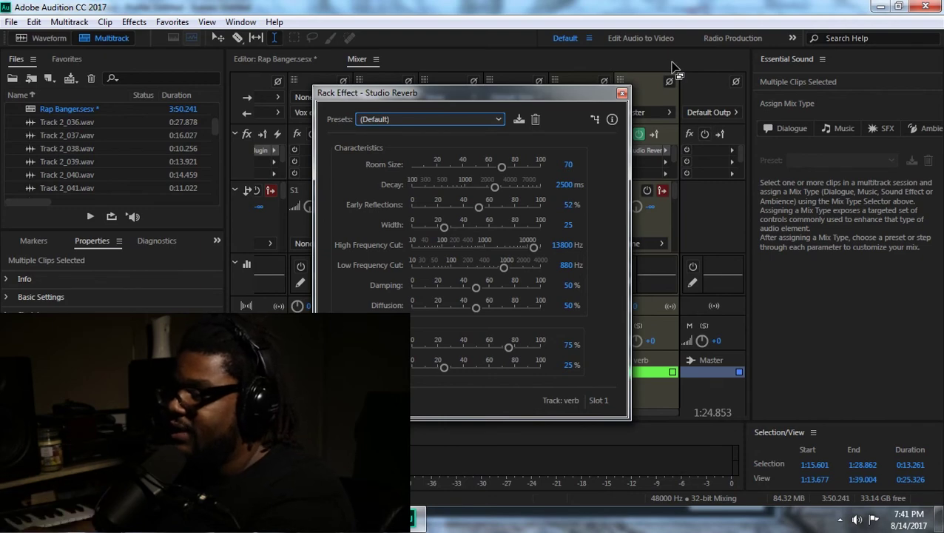
Apply the Bad Rev preset to the Studio Reverb and close the rack window
{"action": "left_click", "coordinate": [442, 121]}
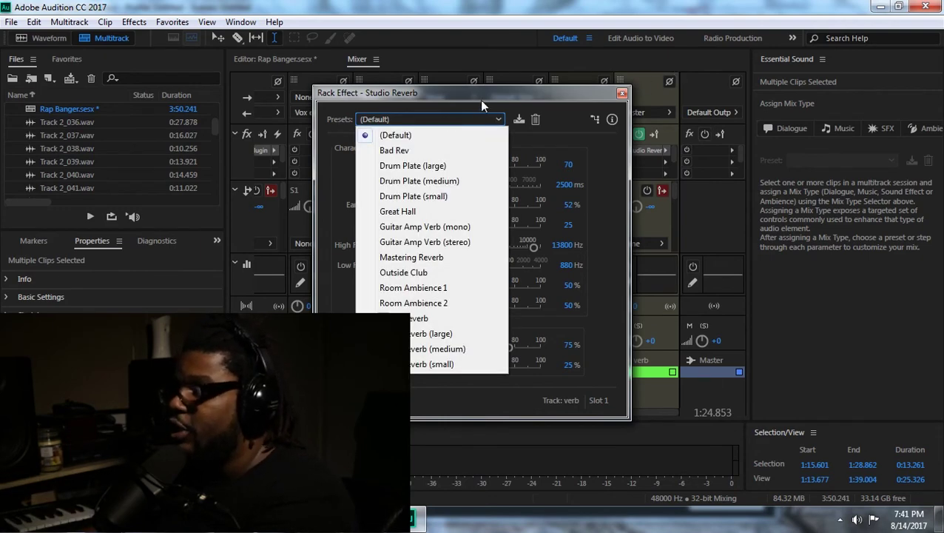
{"action": "left_click", "coordinate": [482, 105]}
{"action": "left_click", "coordinate": [491, 126]}
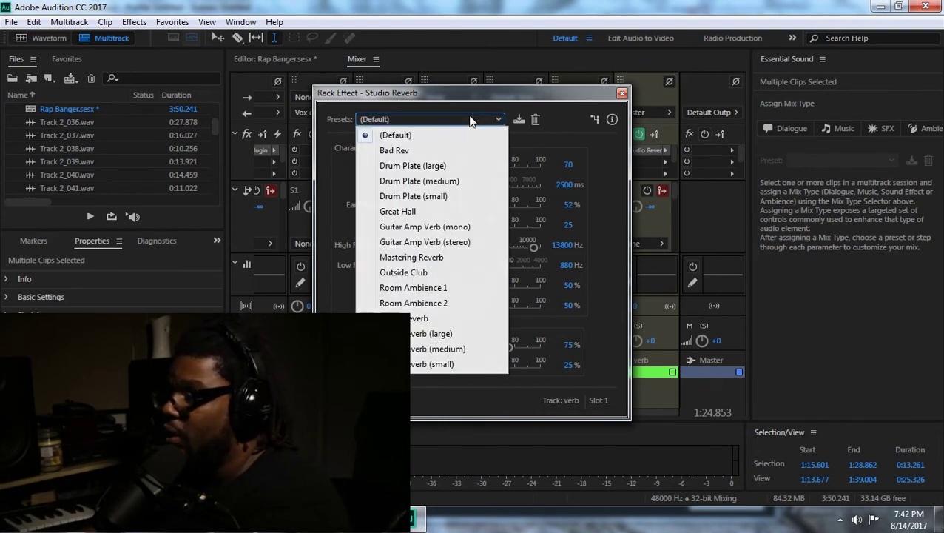
{"action": "left_click", "coordinate": [440, 148]}
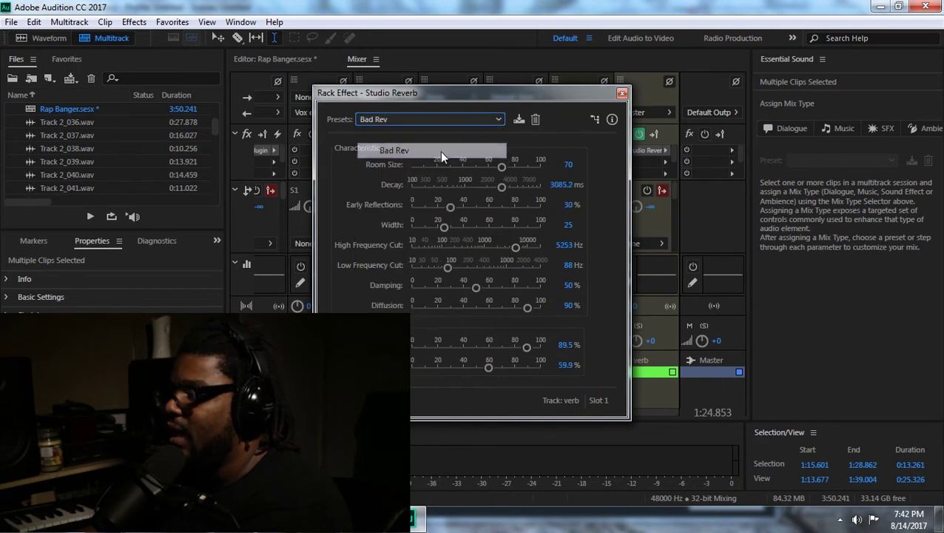
{"action": "left_click", "coordinate": [622, 93]}
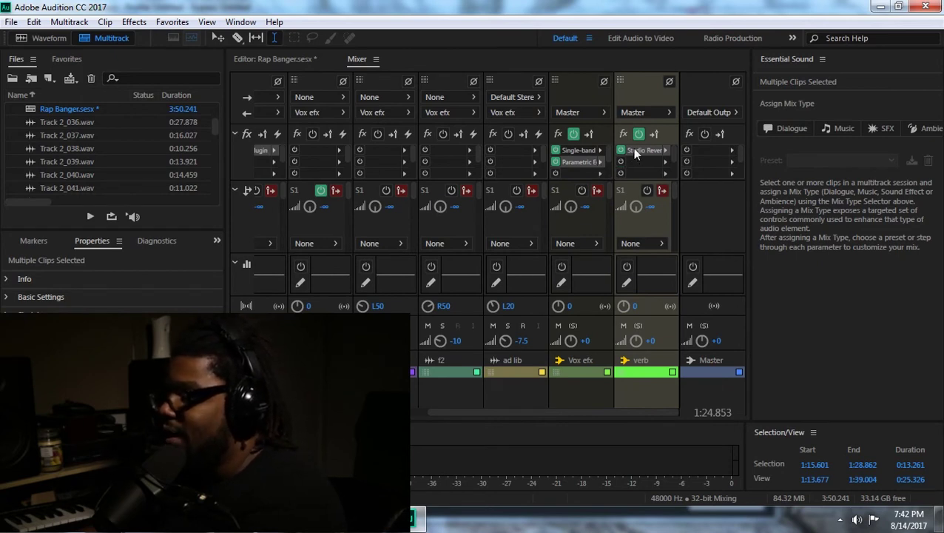
Mute the bgh and bgh2 tracks and play back the mix
{"action": "scroll", "coordinate": [488, 409], "scroll_direction": "left", "scroll_amount": 1}
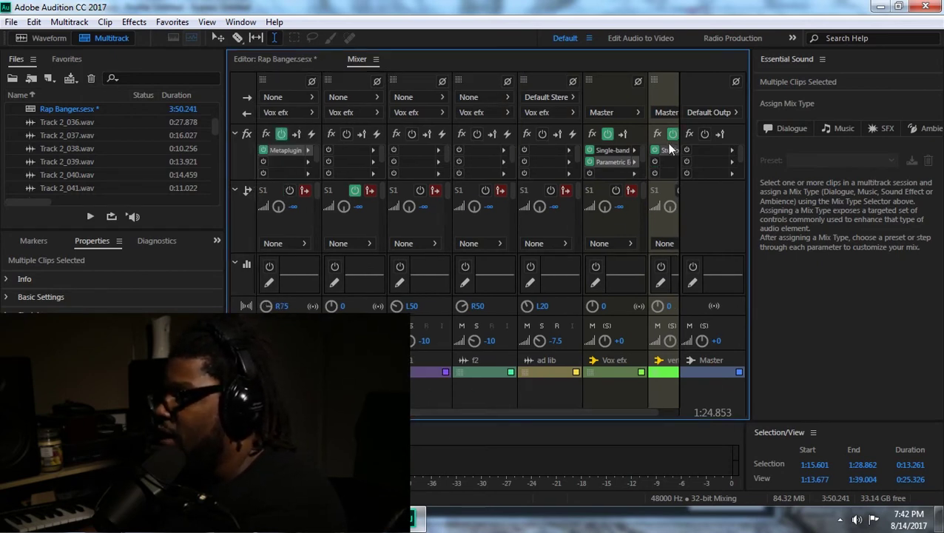
{"action": "left_click_drag", "start_coordinate": [530, 412], "coordinate": [443, 410]}
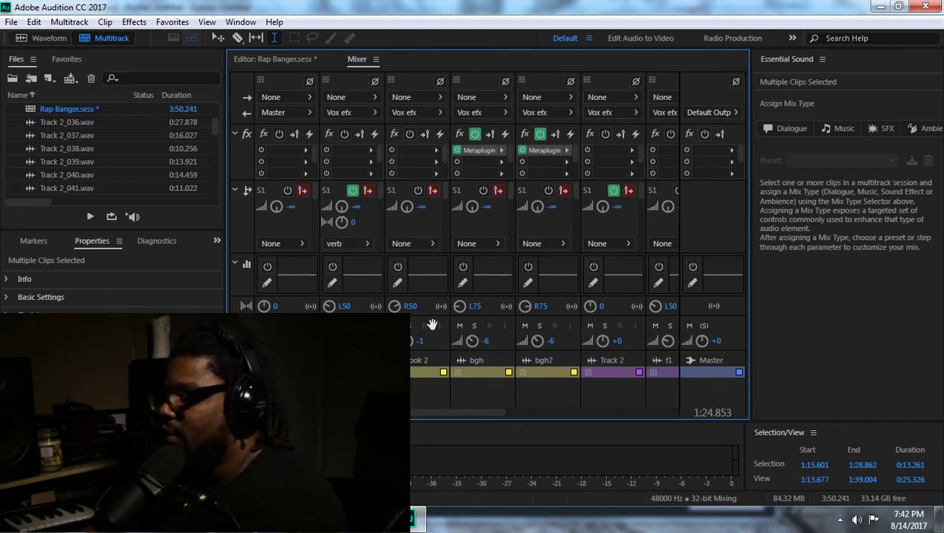
{"action": "left_click", "coordinate": [461, 326]}
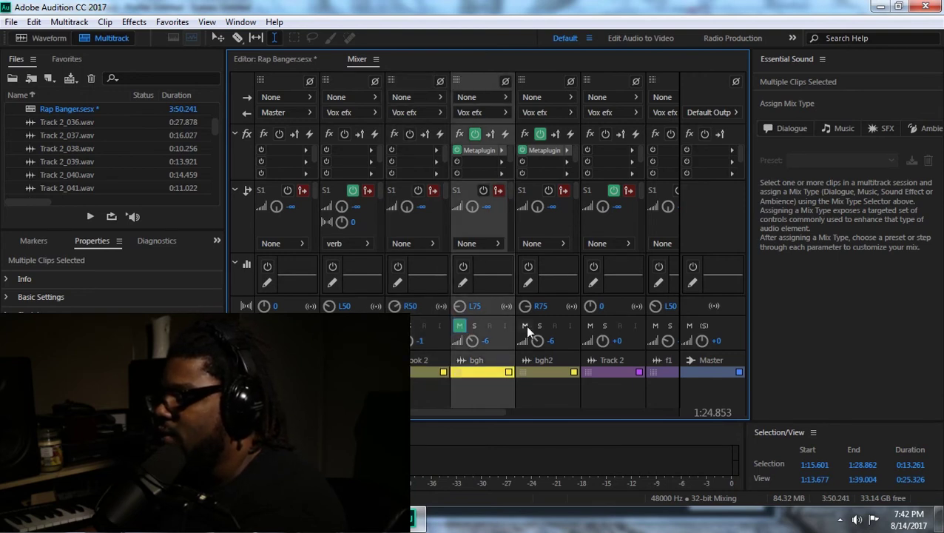
{"action": "left_click", "coordinate": [525, 325]}
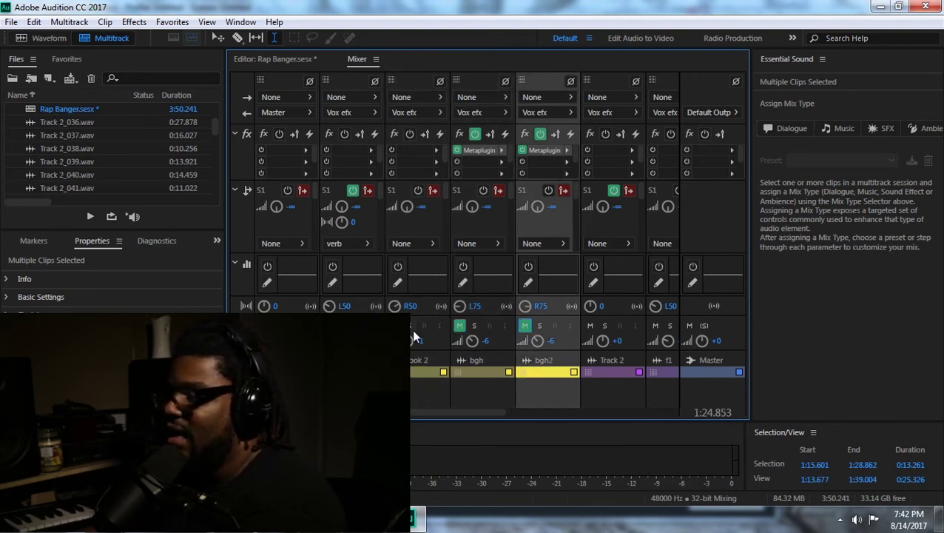
{"action": "key", "text": "space"}
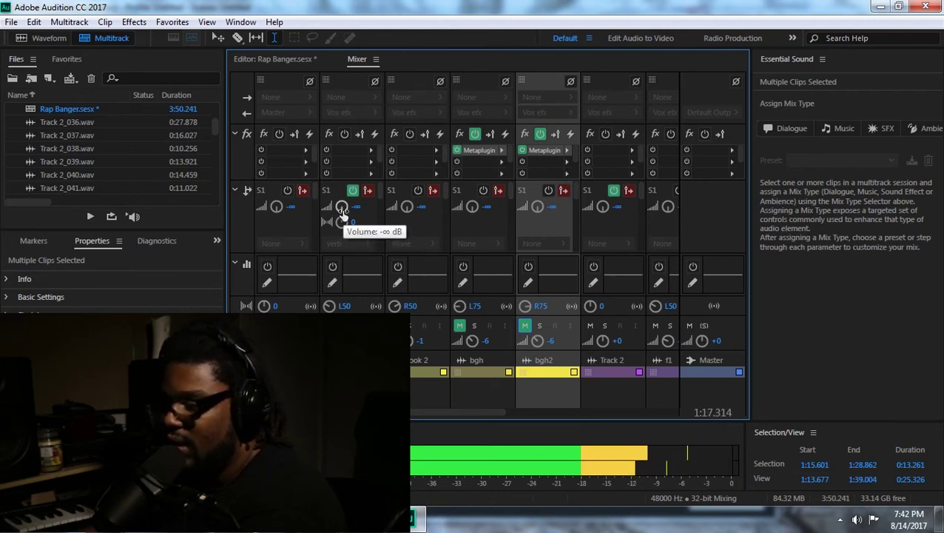
{"action": "key", "text": "space"}
Set hook 1's send to the verb bus at 0 dB and audition it
{"action": "left_click_drag", "start_coordinate": [342, 210], "coordinate": [331, 149]}
{"action": "type", "text": "0"}
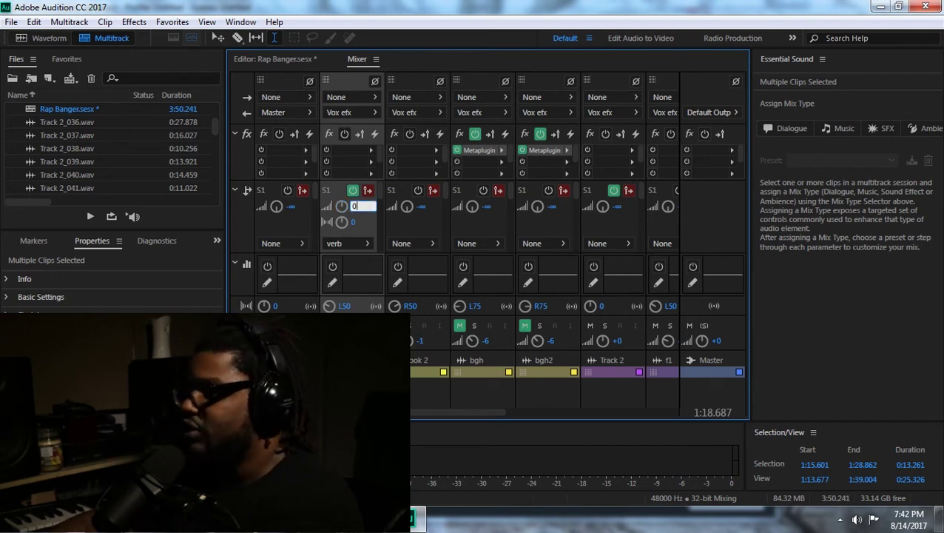
{"action": "key", "text": "Return"}
{"action": "key", "text": "space"}
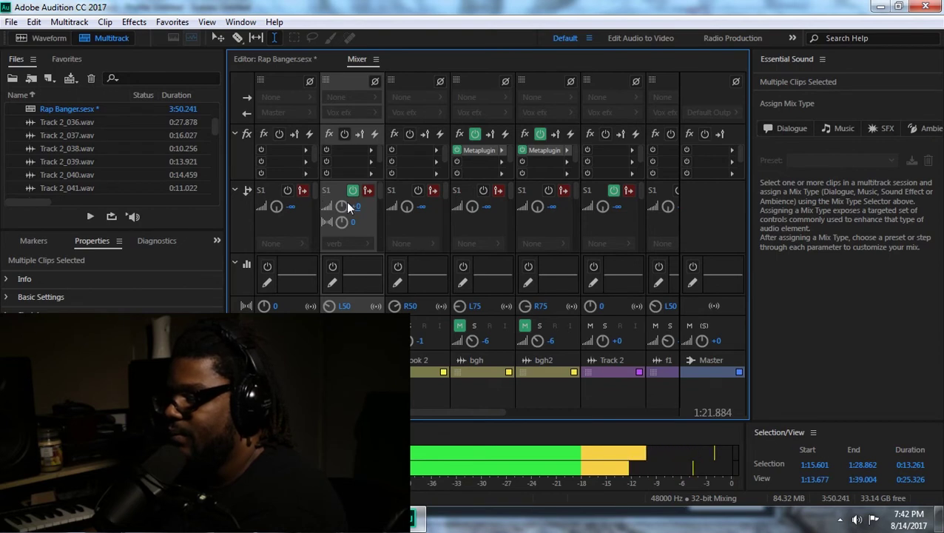
{"action": "key", "text": "space"}
Audition a louder verb send, then lower it to about -10.8 dB
{"action": "left_click_drag", "start_coordinate": [346, 208], "coordinate": [347, 191]}
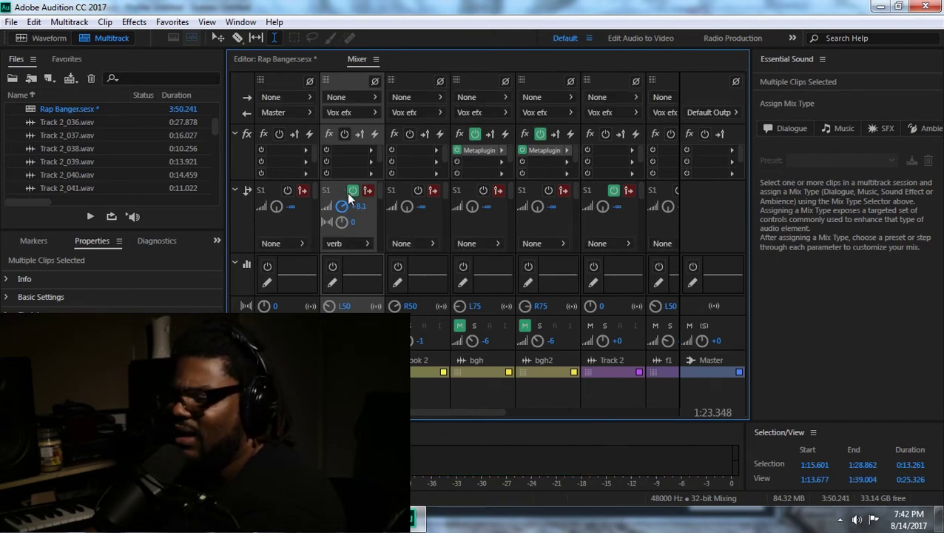
{"action": "key", "text": "space"}
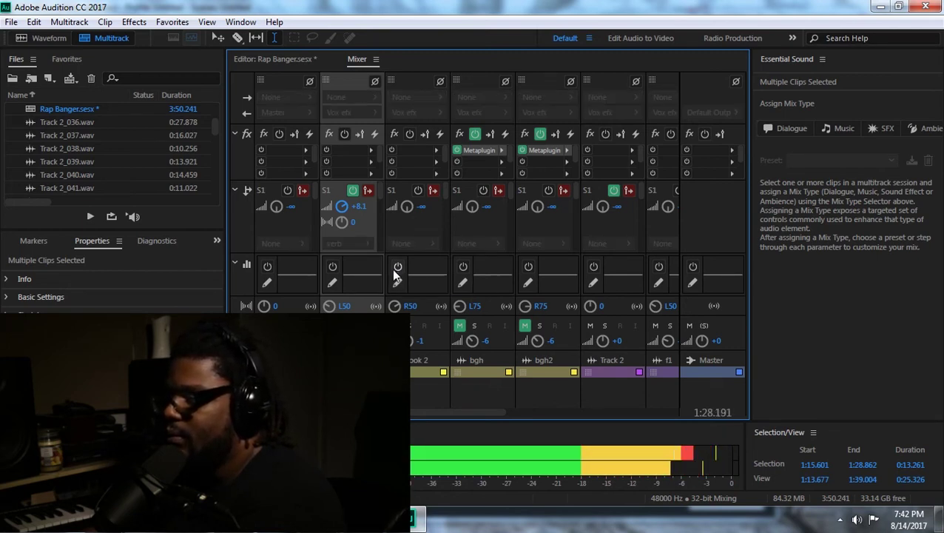
{"action": "key", "text": "space"}
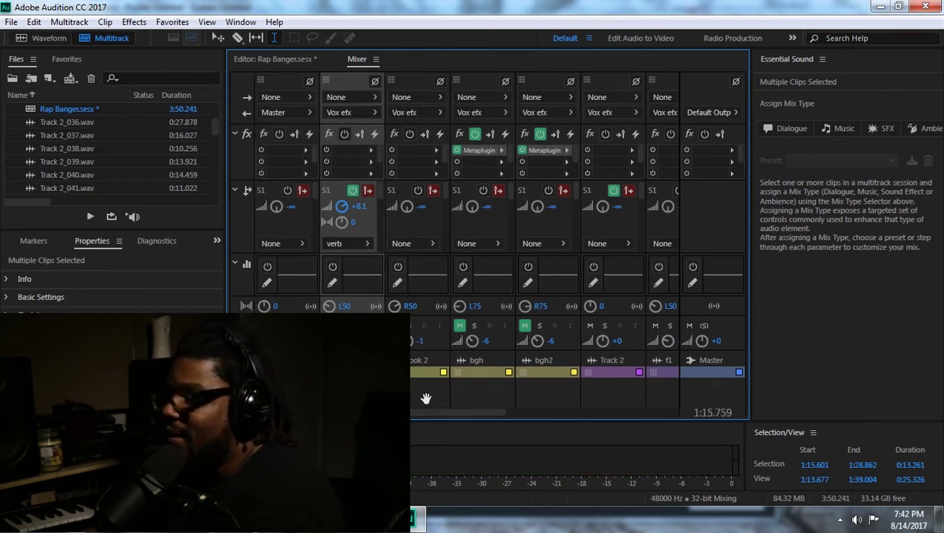
{"action": "left_click_drag", "start_coordinate": [341, 208], "coordinate": [330, 230]}
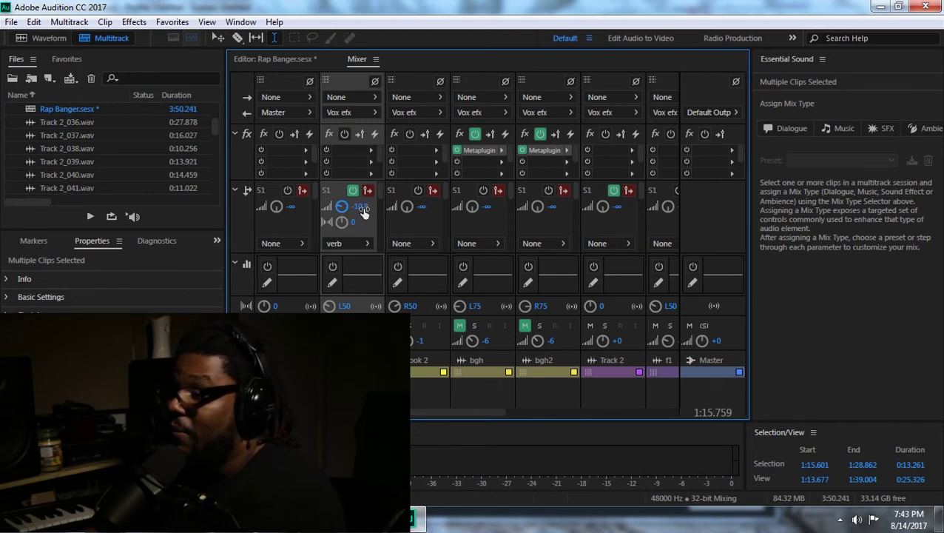
Set the verb bus Studio Reverb's High Frequency Cut to 2500 Hz
{"action": "left_click_drag", "start_coordinate": [456, 409], "coordinate": [624, 414]}
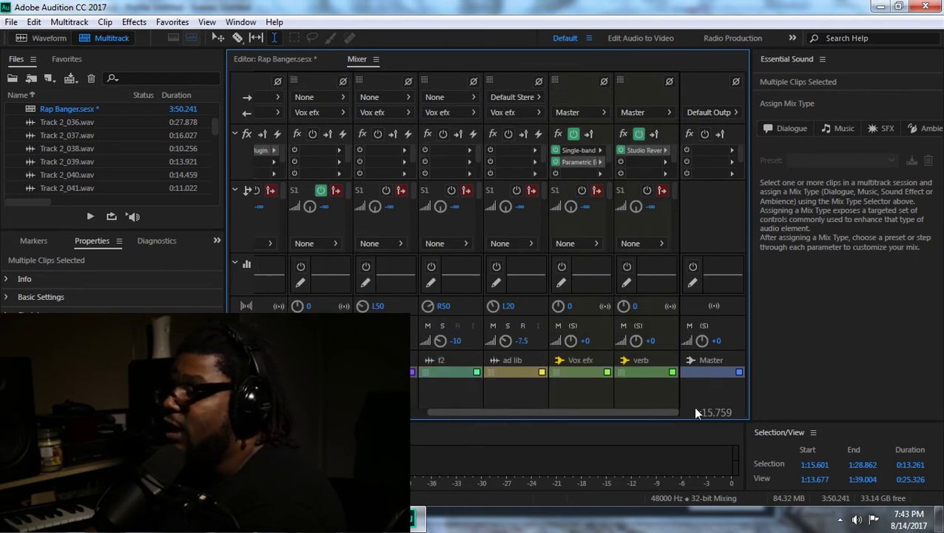
{"action": "double_click", "coordinate": [636, 149]}
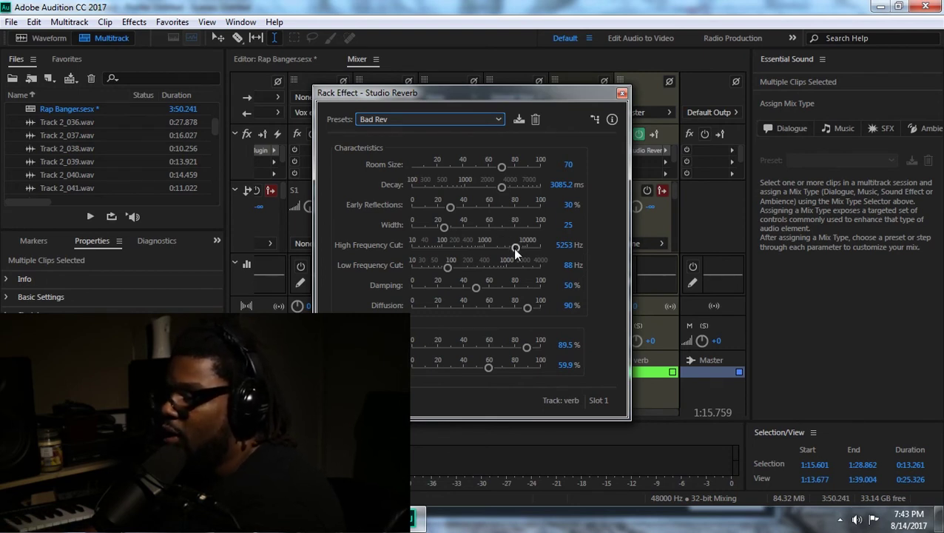
{"action": "left_click_drag", "start_coordinate": [515, 248], "coordinate": [503, 252]}
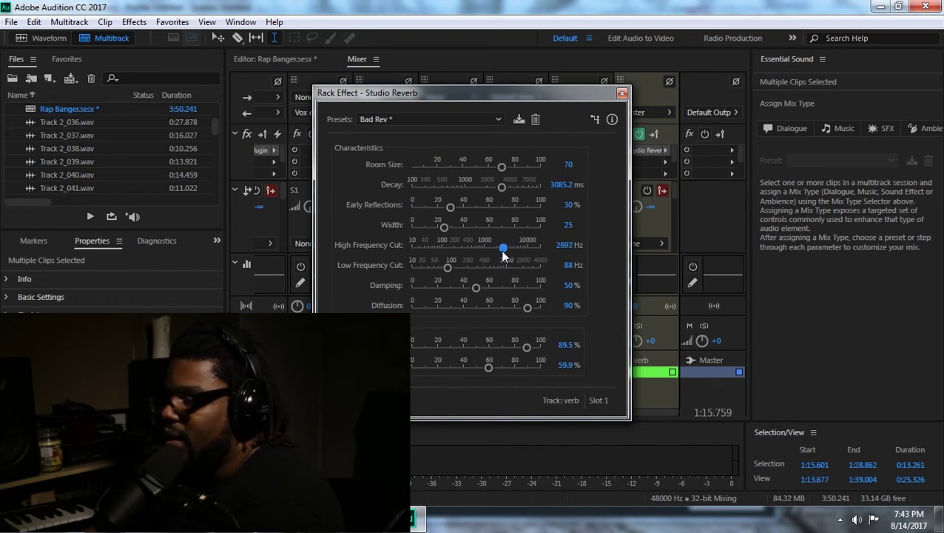
{"action": "left_click", "coordinate": [564, 245]}
{"action": "type", "text": "2500"}
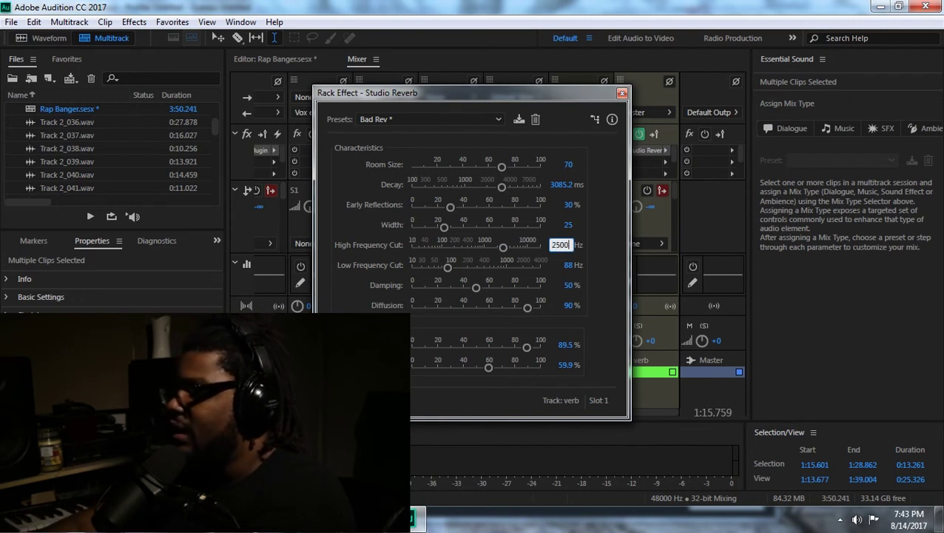
{"action": "key", "text": "Return"}
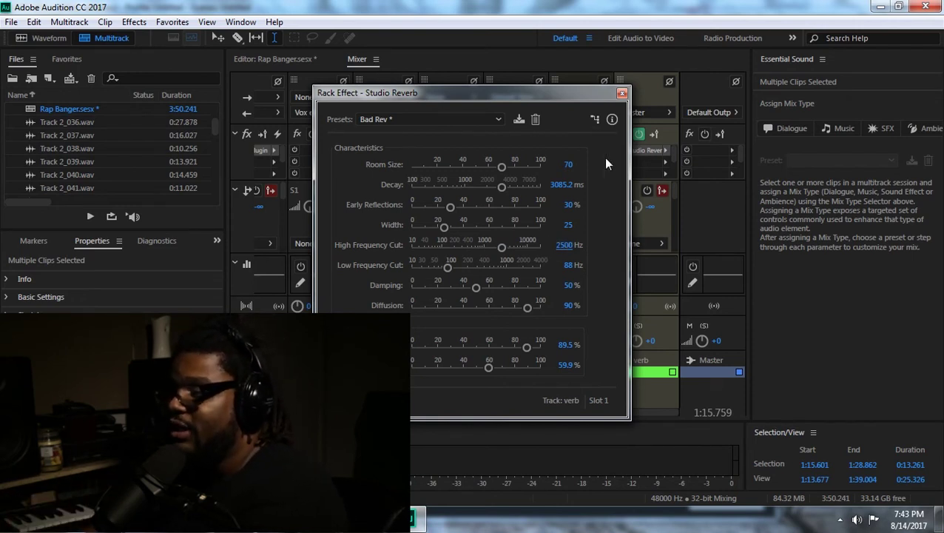
Close the reverb window and play back the darker reverb
{"action": "left_click", "coordinate": [620, 93]}
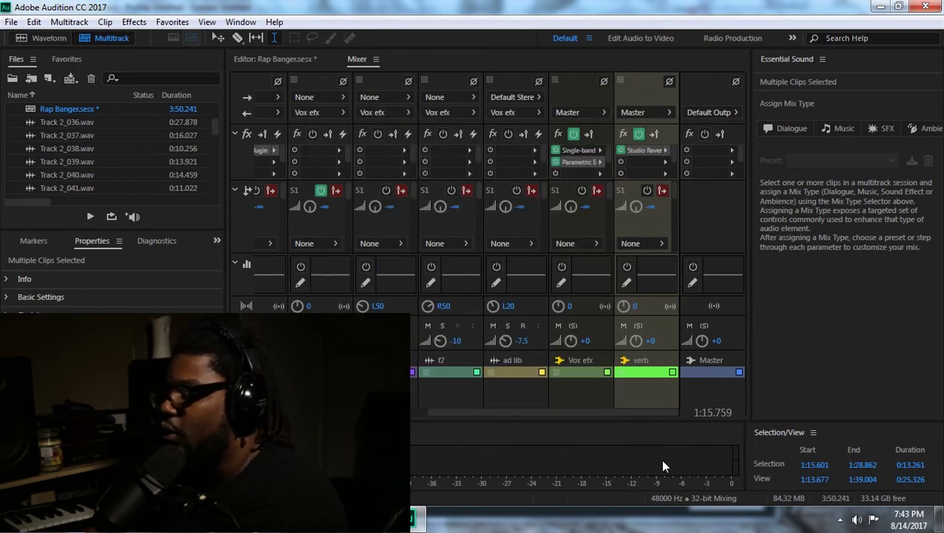
{"action": "left_click", "coordinate": [476, 413]}
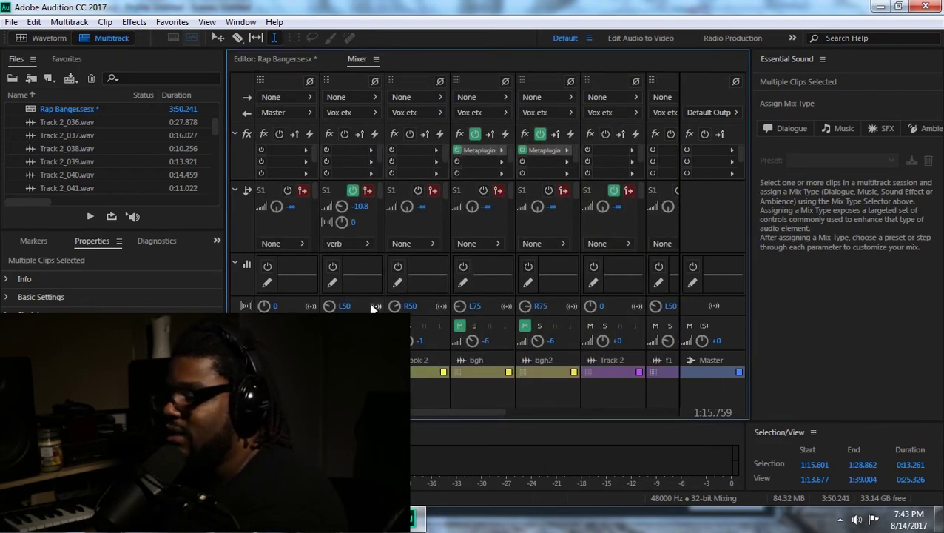
{"action": "key", "text": "space"}
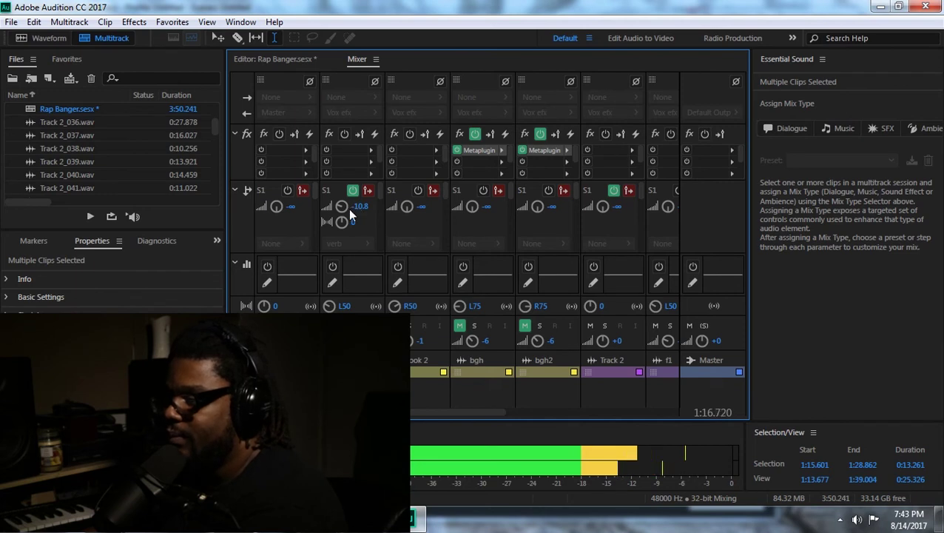
Audition hook 1's verb send at around -30 dB and then 0 dB while playing
{"action": "left_click", "coordinate": [343, 206]}
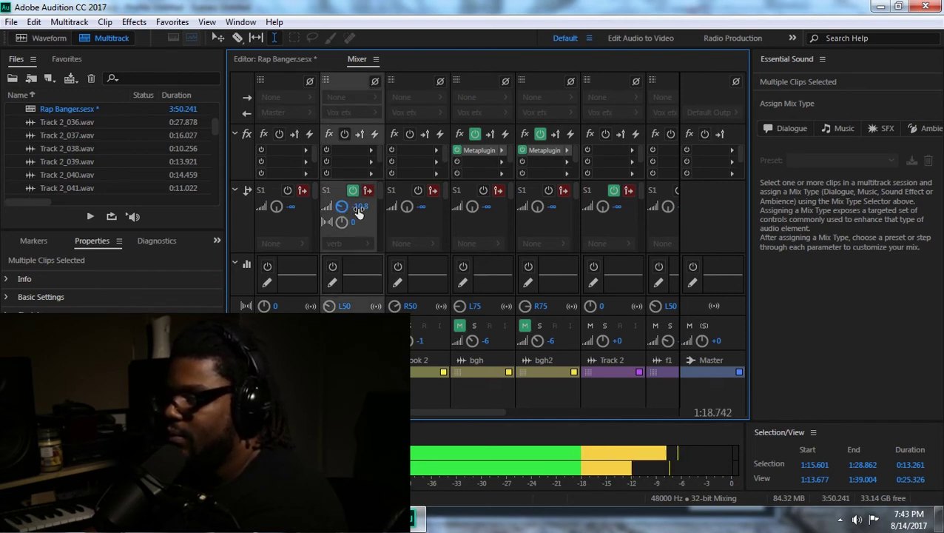
{"action": "left_click_drag", "start_coordinate": [371, 211], "coordinate": [481, 302]}
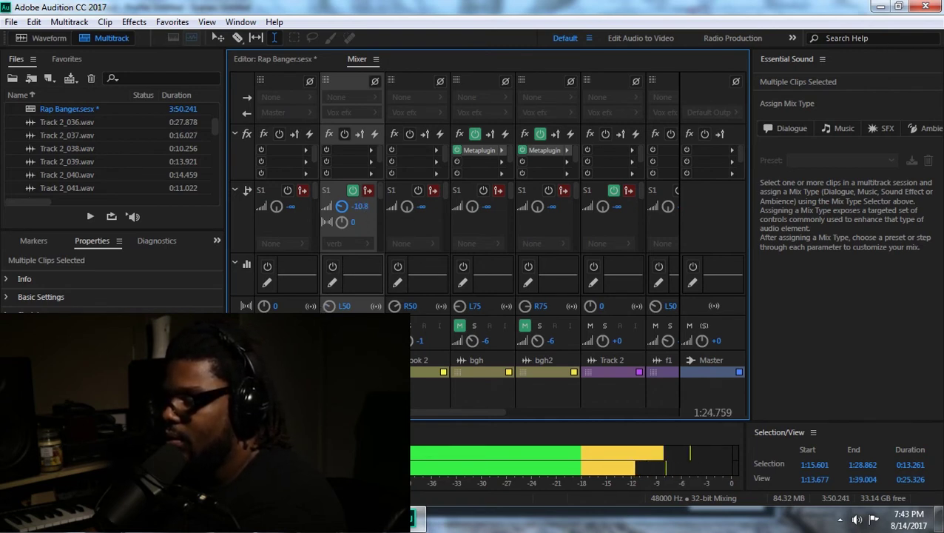
{"action": "key", "text": "space"}
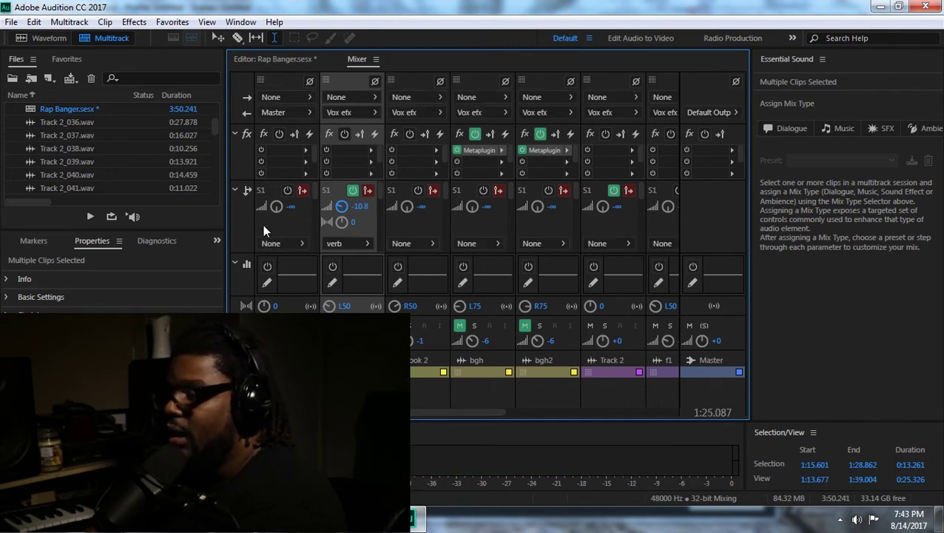
{"action": "key", "text": "space"}
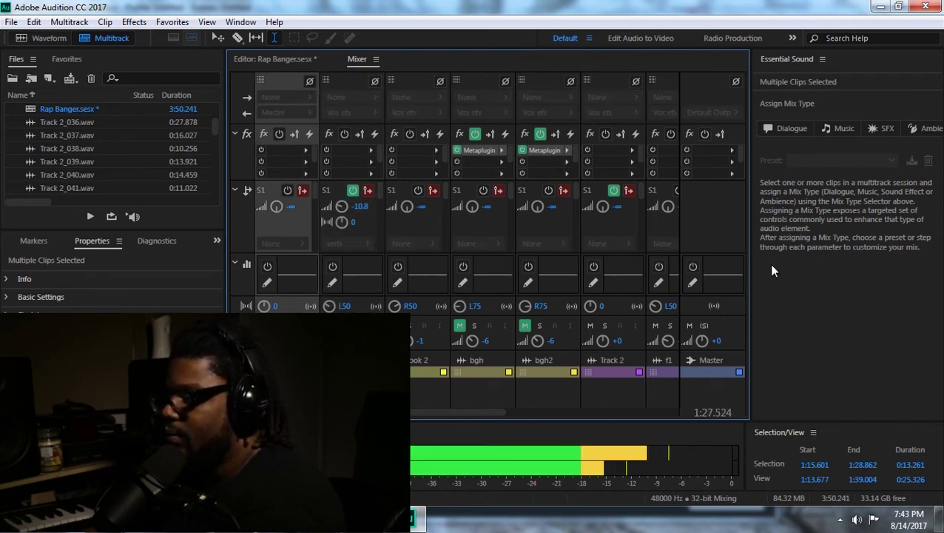
{"action": "left_click", "coordinate": [342, 207], "text": "alt"}
{"action": "left_click_drag", "start_coordinate": [348, 211], "coordinate": [348, 209]}
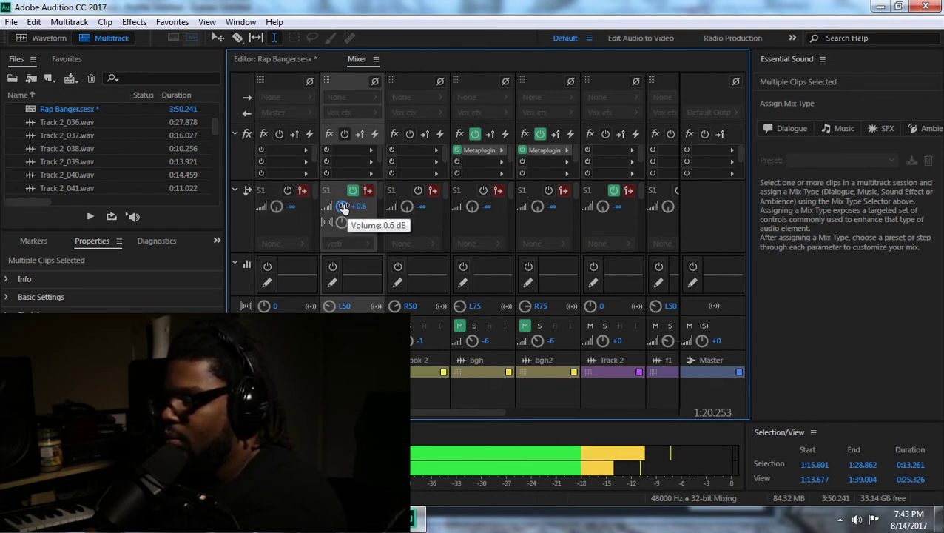
{"action": "key", "text": "space"}
Enter exactly -10 dB as hook 1's verb send level
{"action": "left_click", "coordinate": [356, 207]}
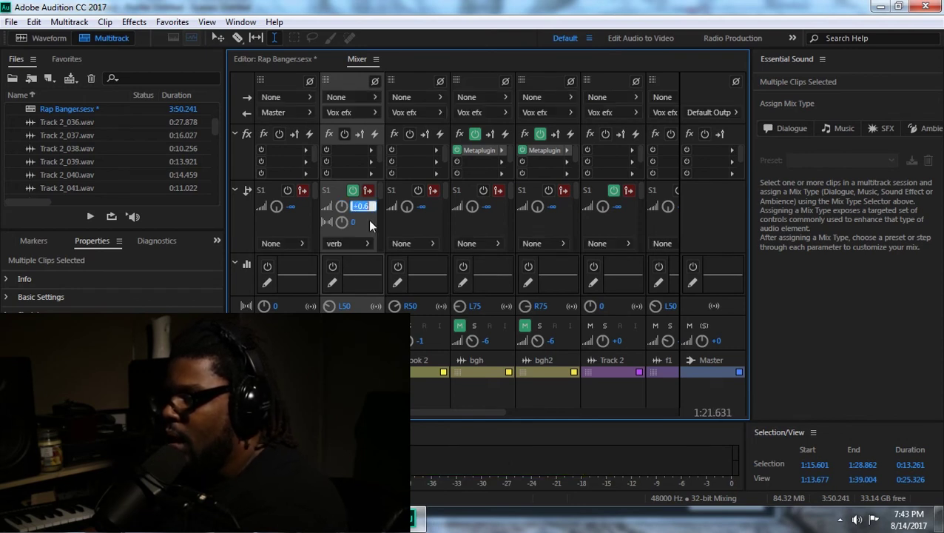
{"action": "type", "text": "-0.0"}
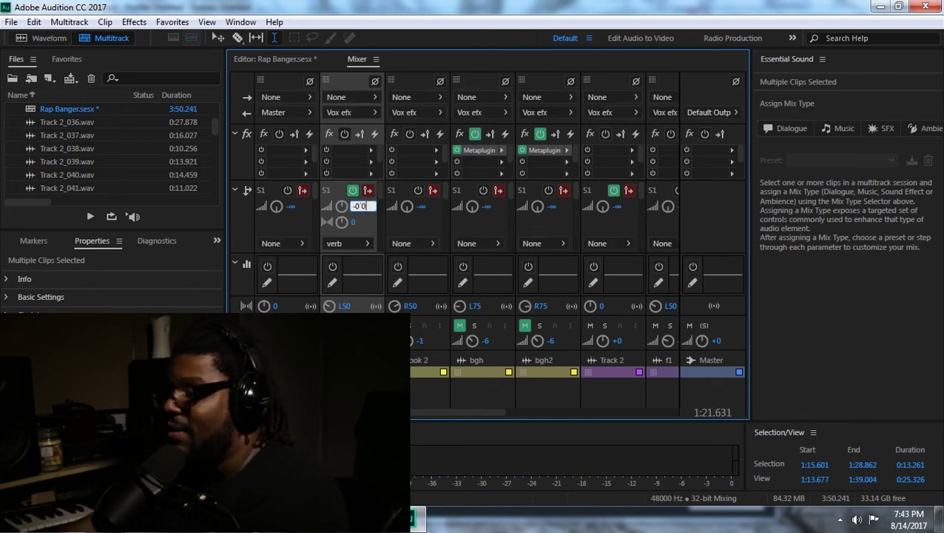
{"action": "key", "text": "BackSpace"}
{"action": "key", "text": "BackSpace"}
{"action": "key", "text": "BackSpace"}
{"action": "type", "text": "10"}
{"action": "key", "text": "Return"}
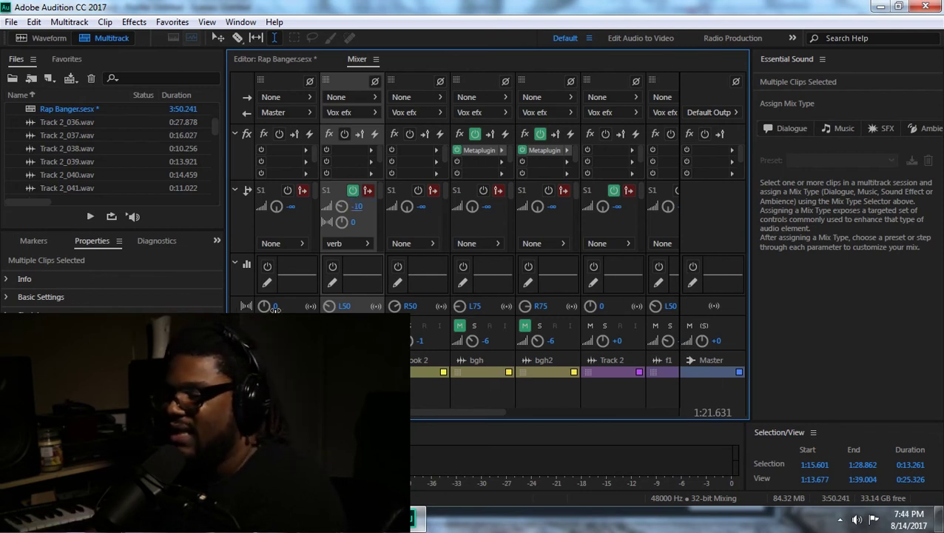
{"action": "left_click", "coordinate": [292, 222]}
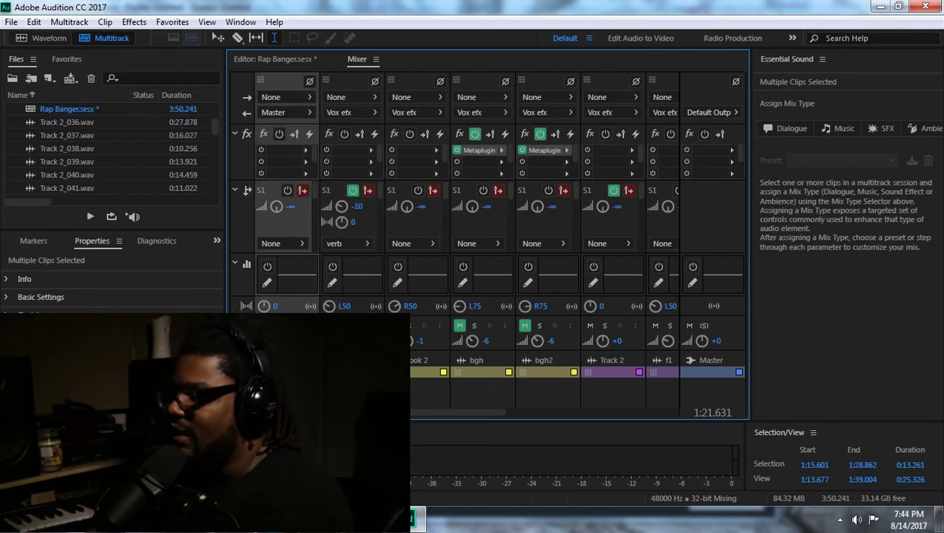
{"action": "left_click", "coordinate": [421, 210]}
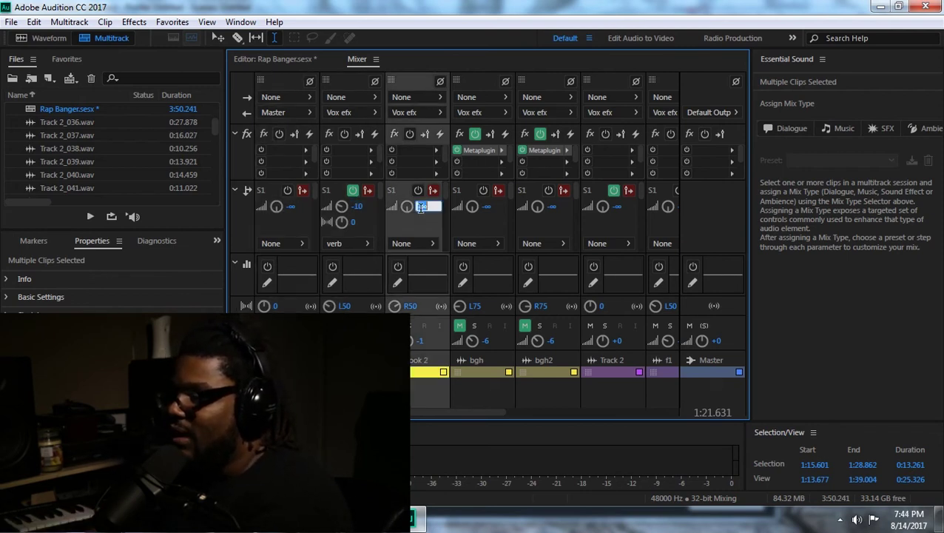
Enter -50 as hook 1's send pan to the verb bus
{"action": "left_click", "coordinate": [433, 63]}
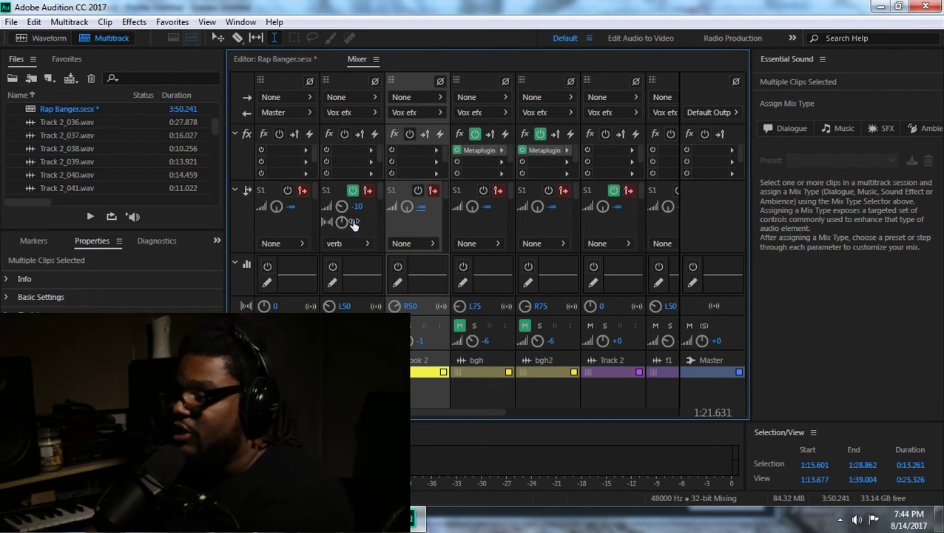
{"action": "left_click", "coordinate": [354, 221]}
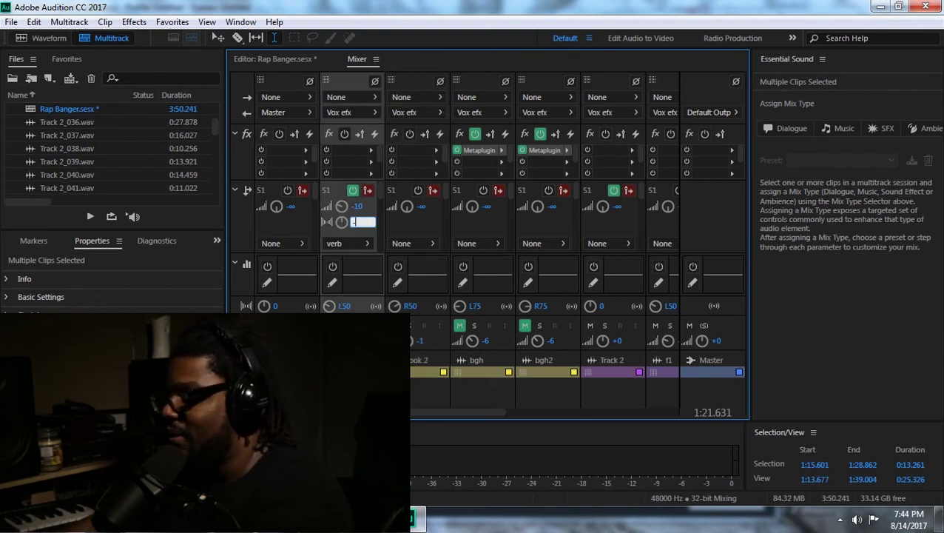
{"action": "type", "text": "-50"}
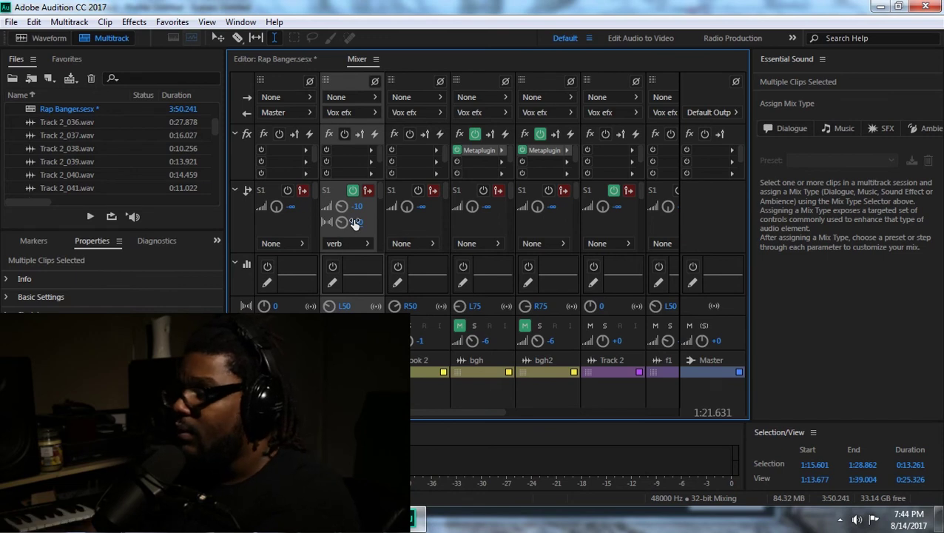
Commit hook 1's L50 send pan and route hook 2's send to the verb bus
{"action": "left_click", "coordinate": [423, 207]}
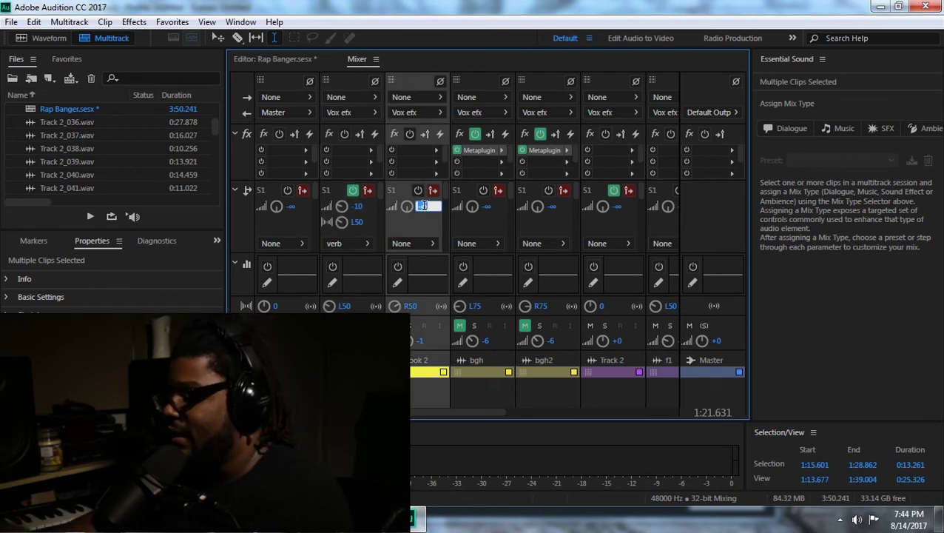
{"action": "type", "text": "50"}
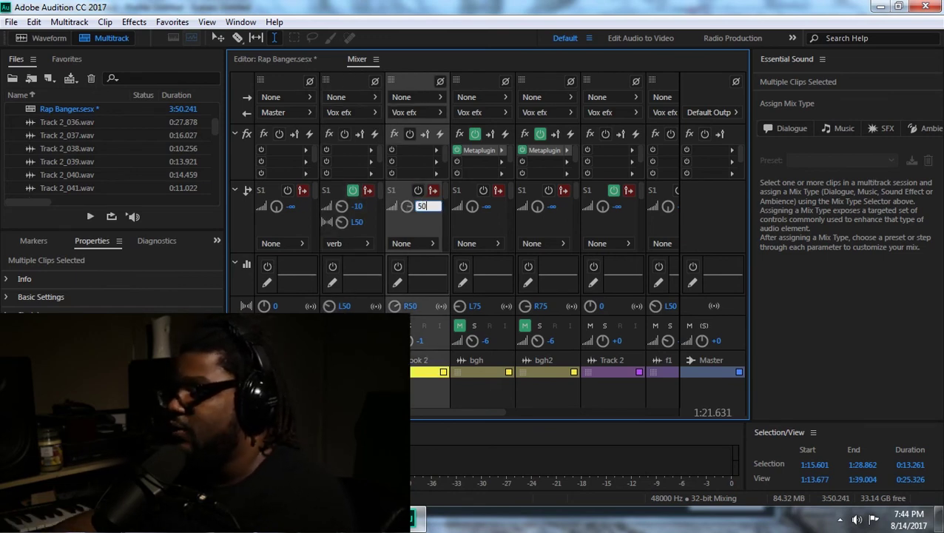
{"action": "left_click", "coordinate": [424, 235]}
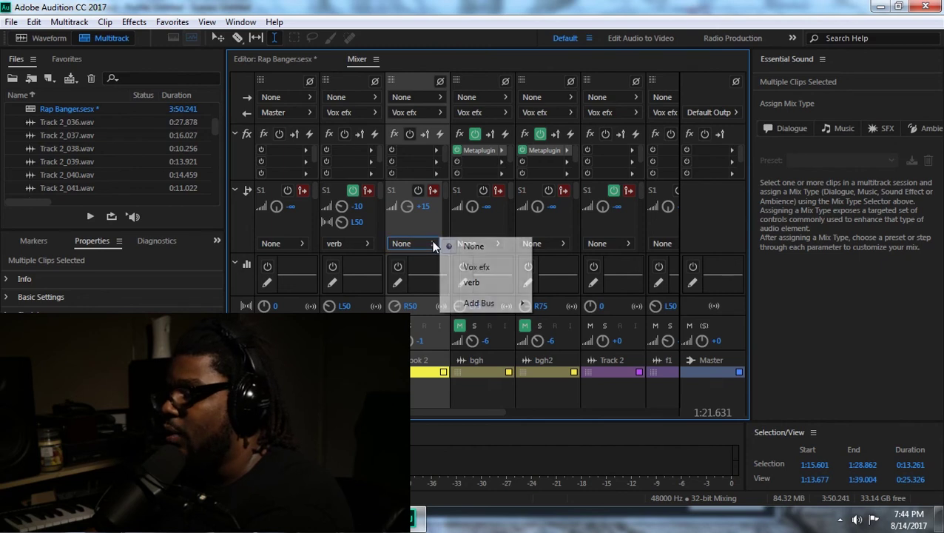
{"action": "left_click", "coordinate": [496, 280]}
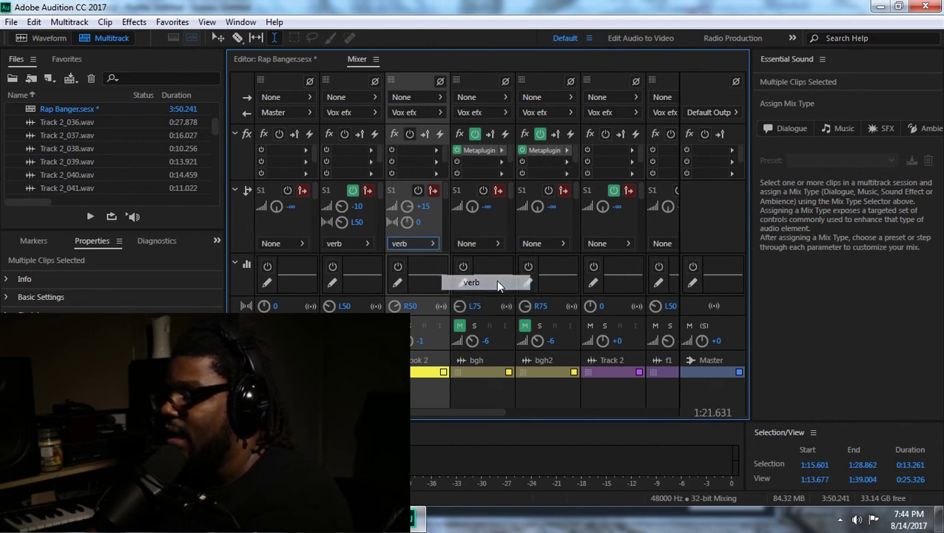
Set hook 2's verb send to -10 dB, panned R50
{"action": "left_click", "coordinate": [424, 207]}
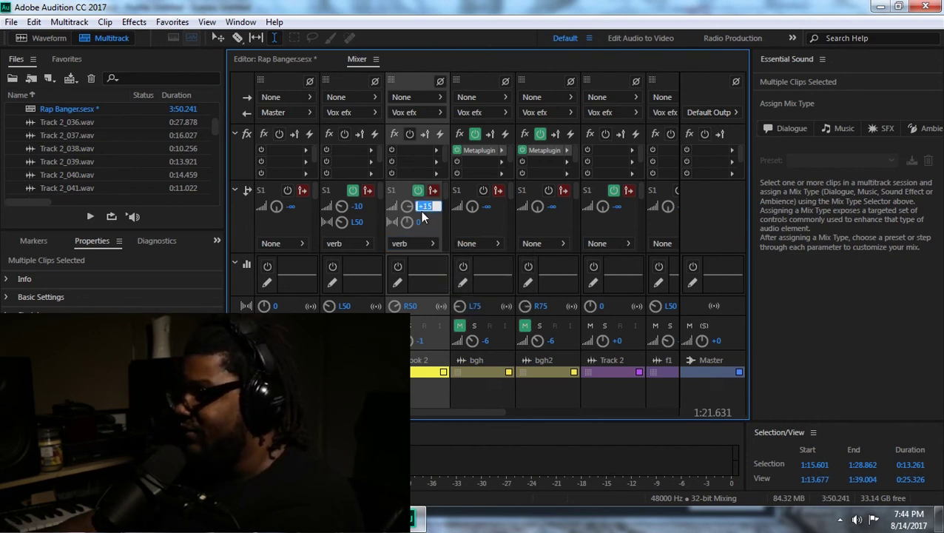
{"action": "type", "text": "-10"}
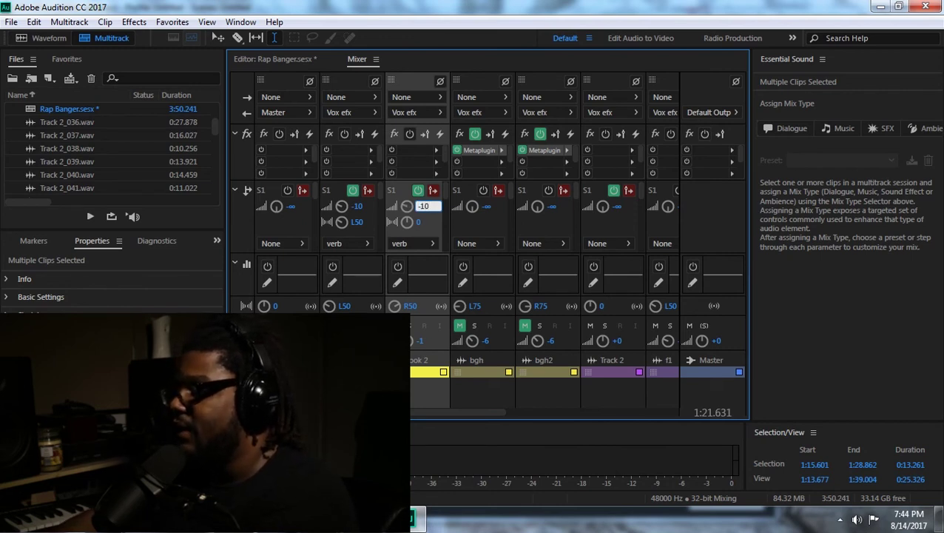
{"action": "key", "text": "Return"}
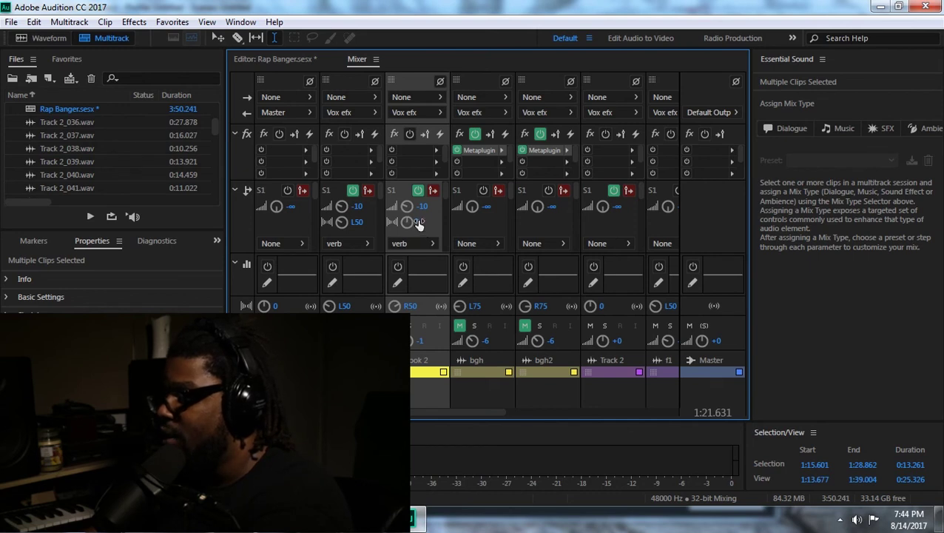
{"action": "type", "text": "50"}
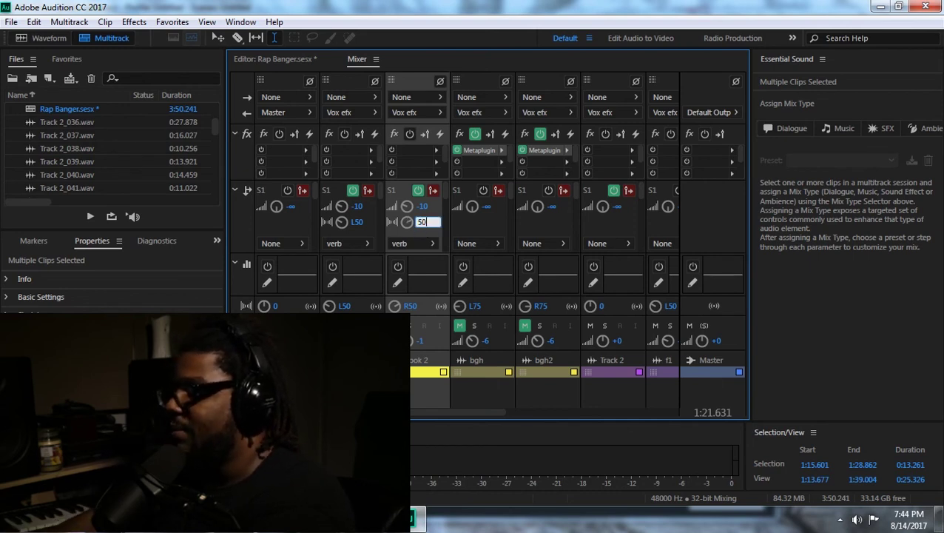
{"action": "key", "text": "Return"}
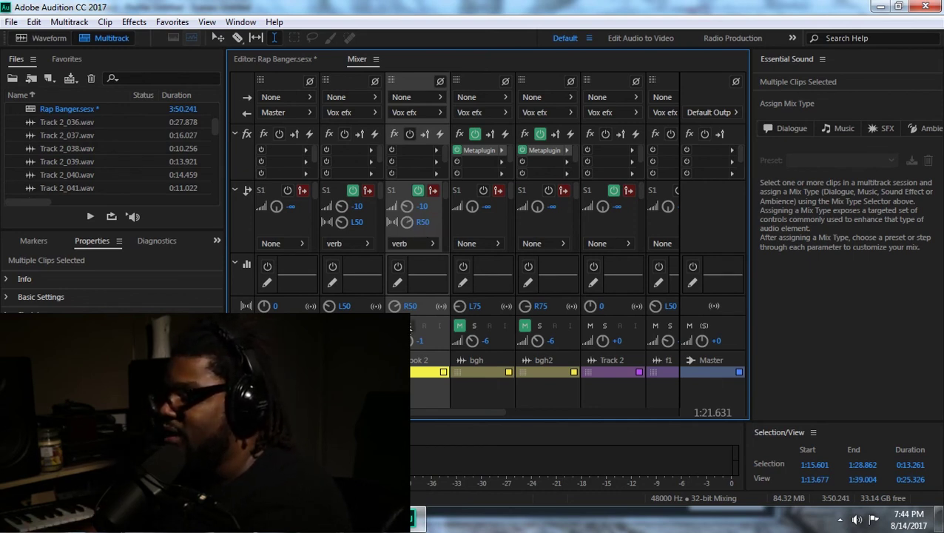
Unmute bgh and bgh2 and route both tracks' sends to the verb bus
{"action": "left_click", "coordinate": [459, 326]}
{"action": "left_click", "coordinate": [525, 325]}
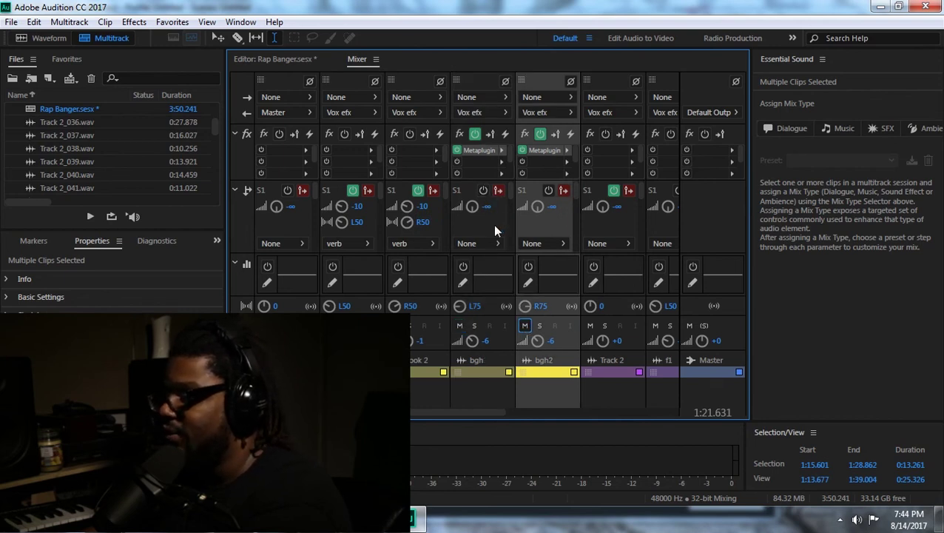
{"action": "left_click", "coordinate": [499, 245]}
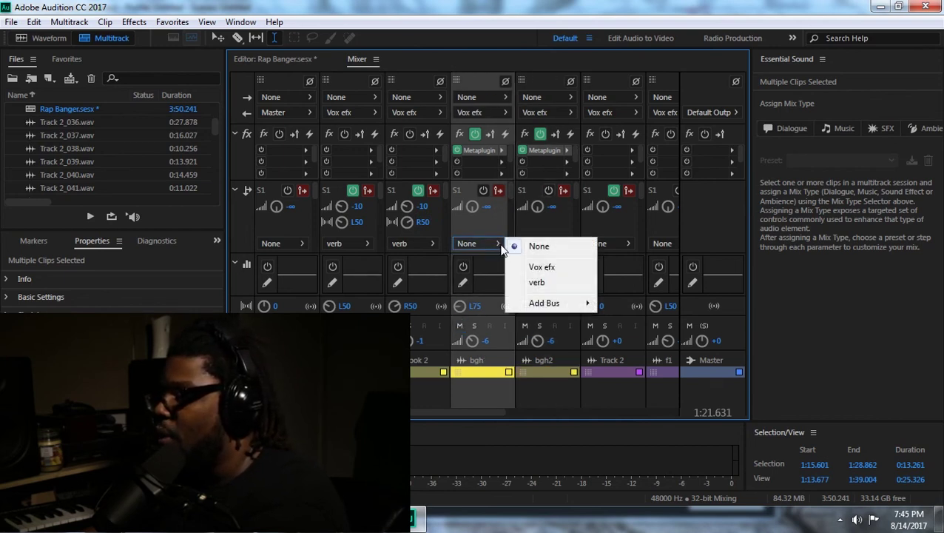
{"action": "left_click", "coordinate": [552, 284]}
{"action": "left_click", "coordinate": [551, 244]}
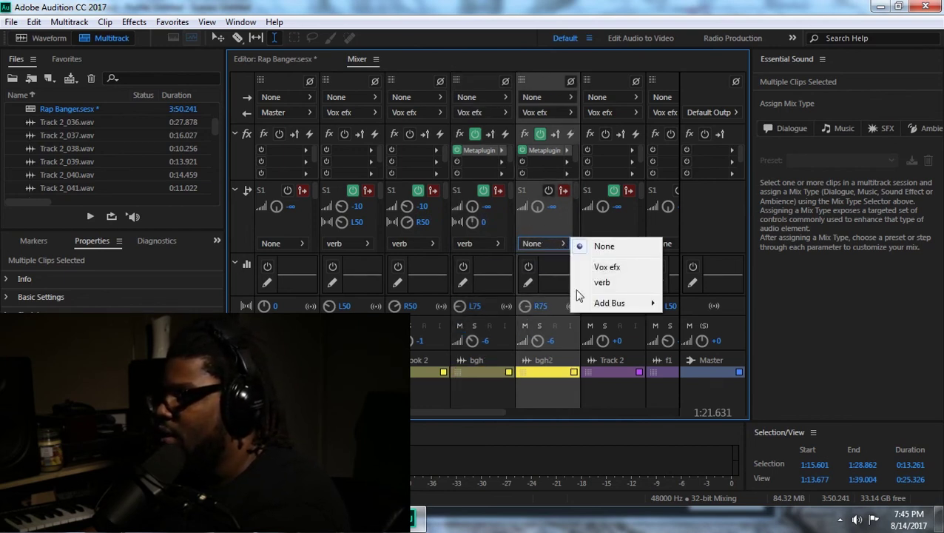
{"action": "left_click", "coordinate": [601, 282]}
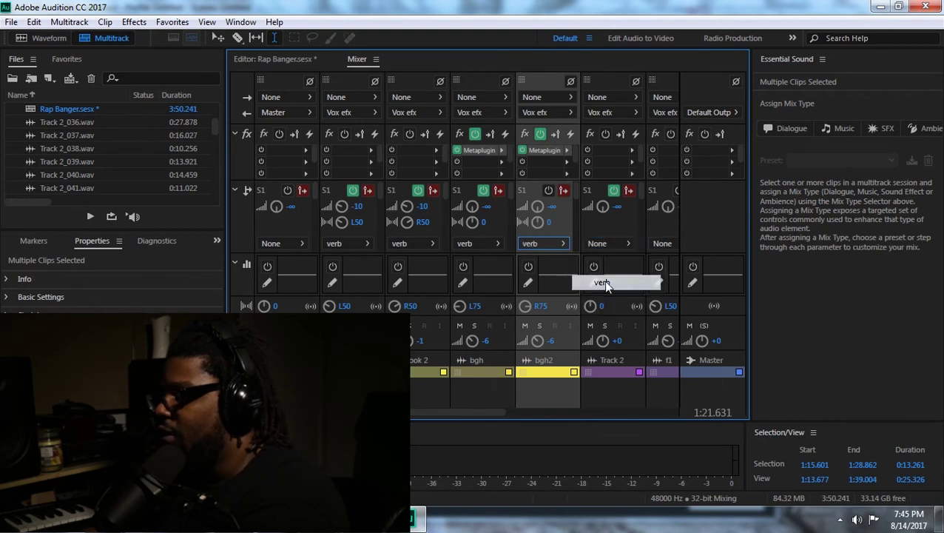
Set the bgh and bgh2 send levels to -12 dB
{"action": "left_click", "coordinate": [487, 207]}
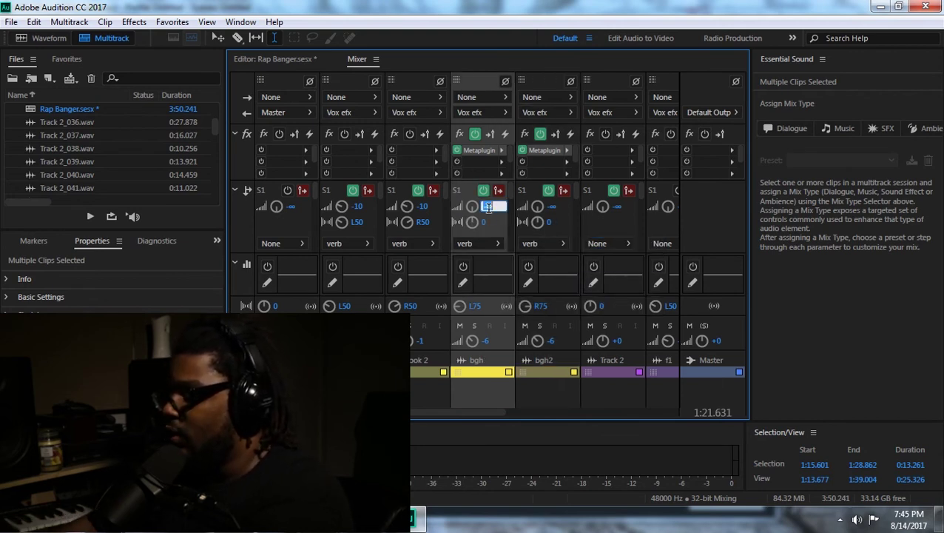
{"action": "type", "text": "-10"}
{"action": "key", "text": "Return"}
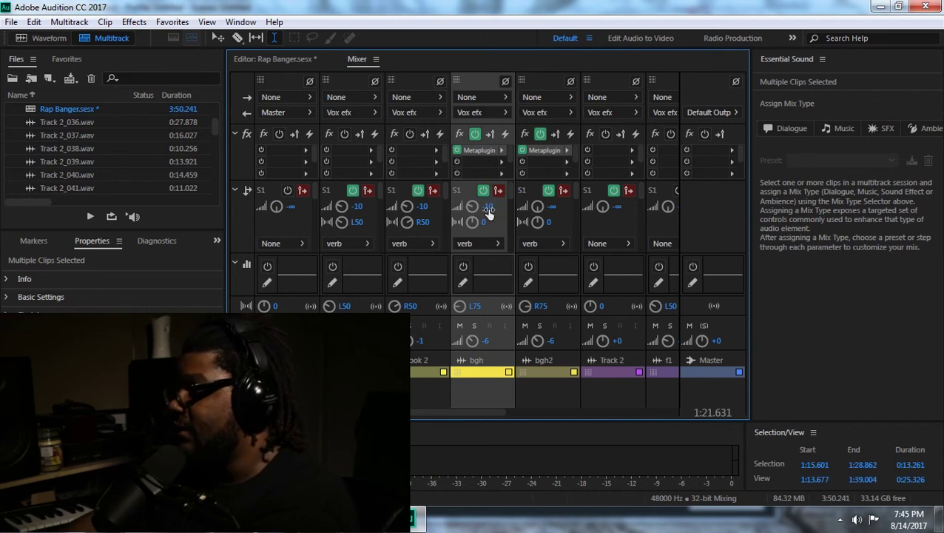
{"action": "left_click", "coordinate": [557, 207]}
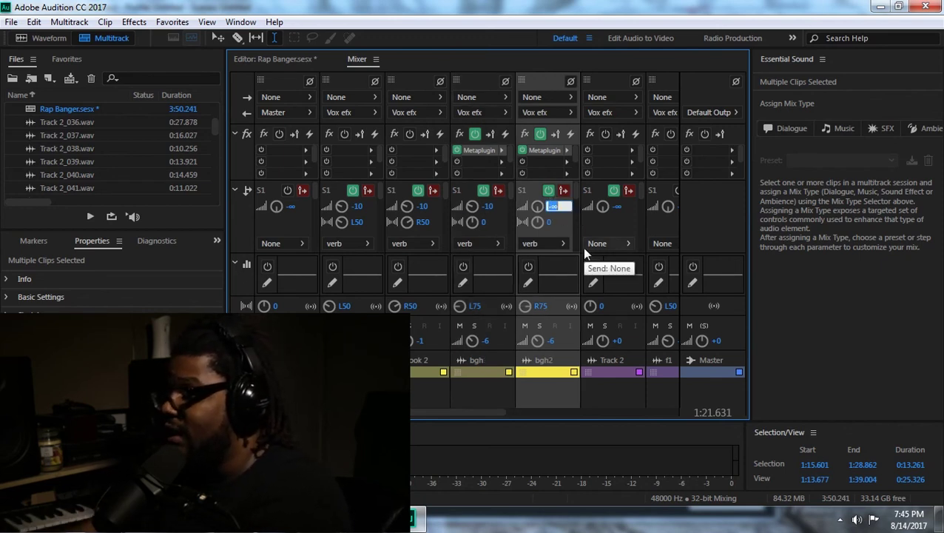
{"action": "type", "text": "-10"}
{"action": "key", "text": "Return"}
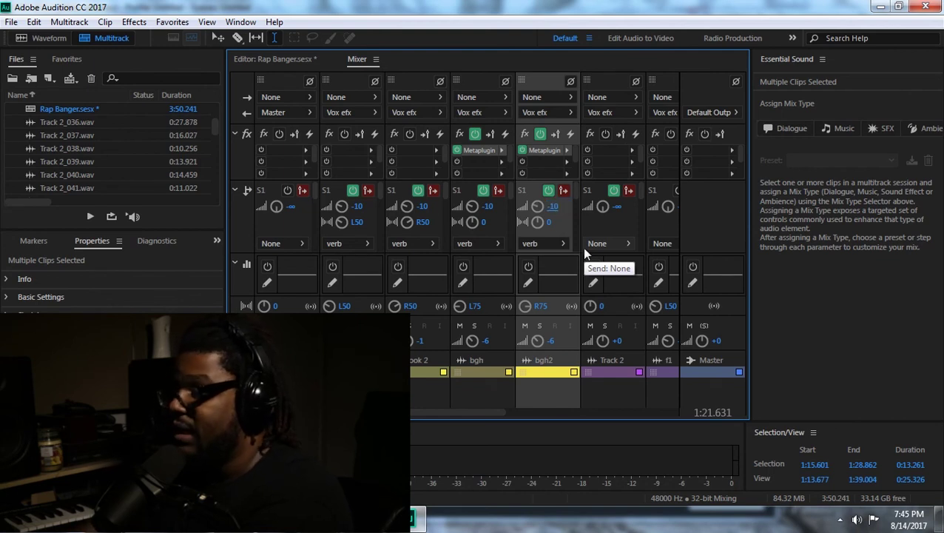
{"action": "left_click", "coordinate": [497, 206]}
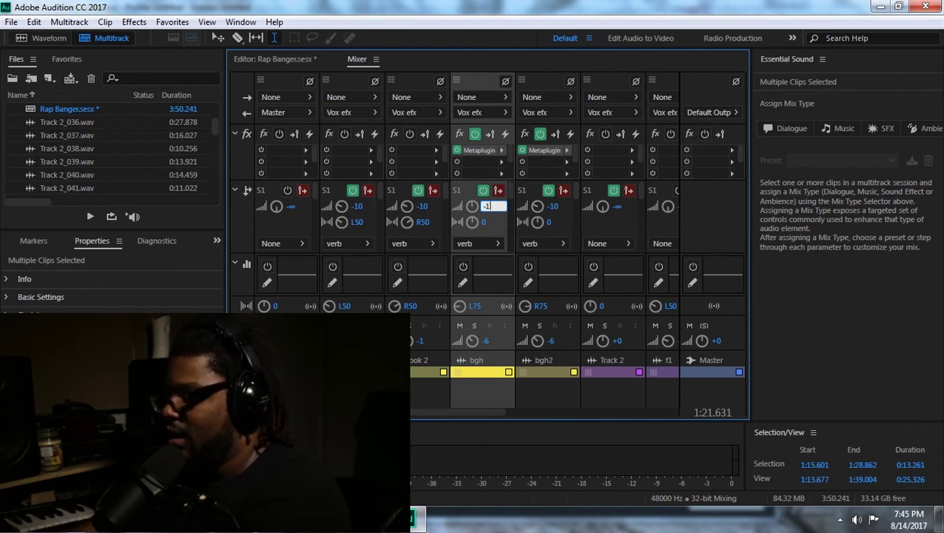
{"action": "type", "text": "-12"}
{"action": "left_click", "coordinate": [557, 207]}
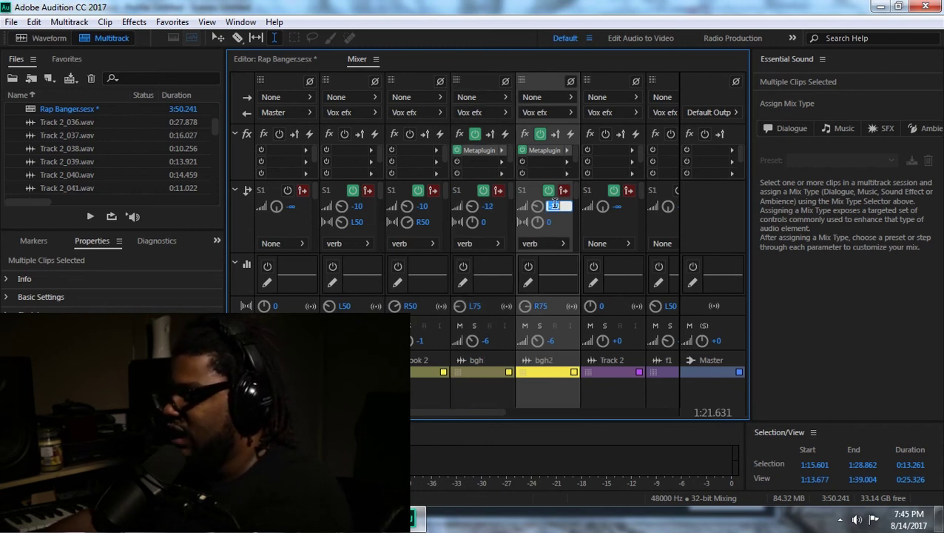
{"action": "type", "text": "-12"}
{"action": "key", "text": "Return"}
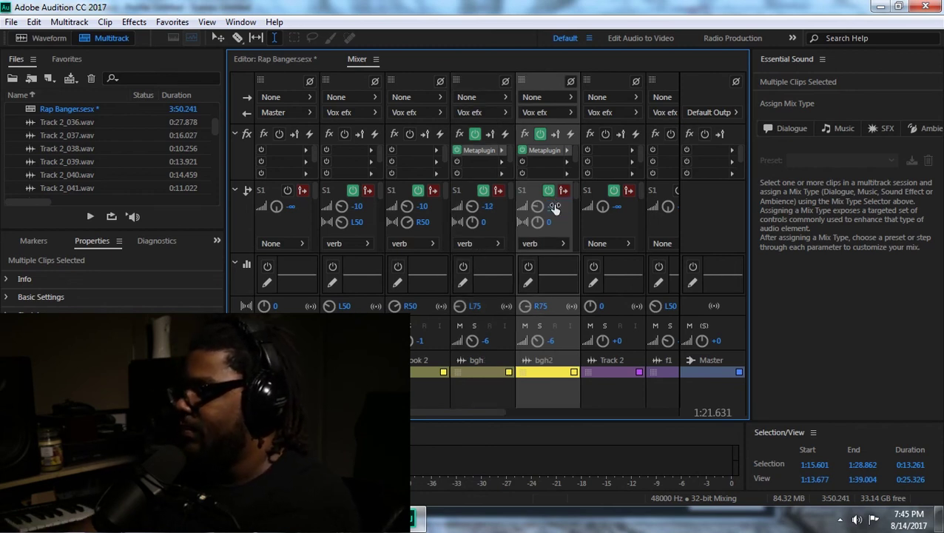
Pan the bgh send to L75 (-75) and the bgh2 send to R75 (75)
{"action": "left_click", "coordinate": [483, 222]}
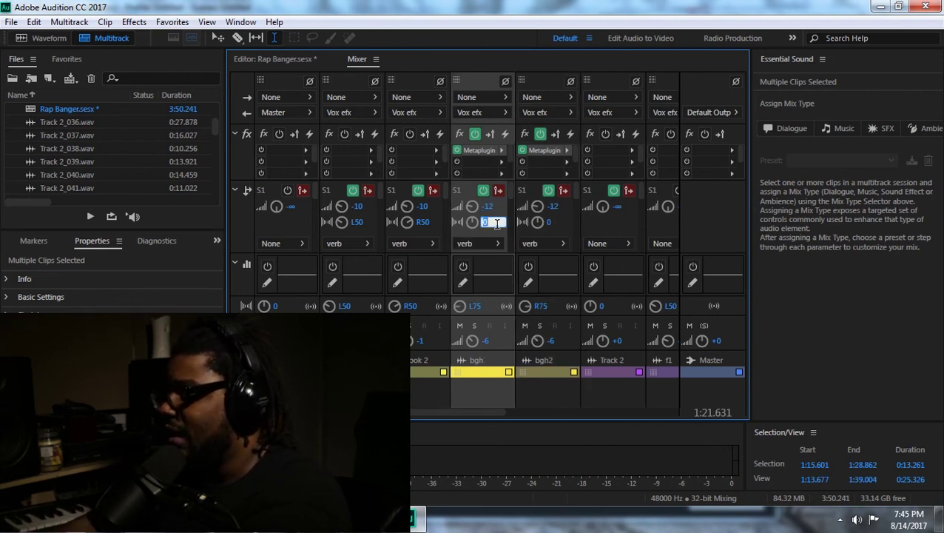
{"action": "type", "text": "-75"}
{"action": "key", "text": "Return"}
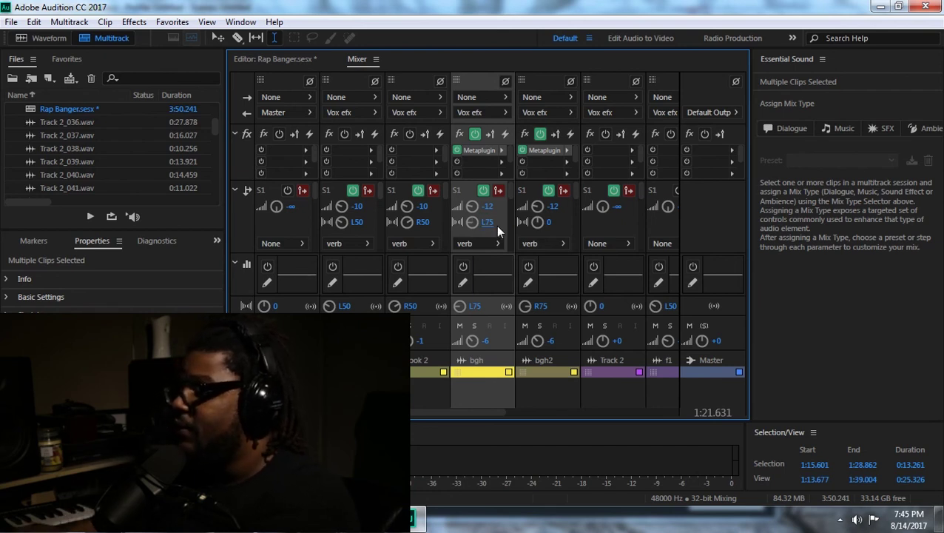
{"action": "left_click", "coordinate": [548, 221]}
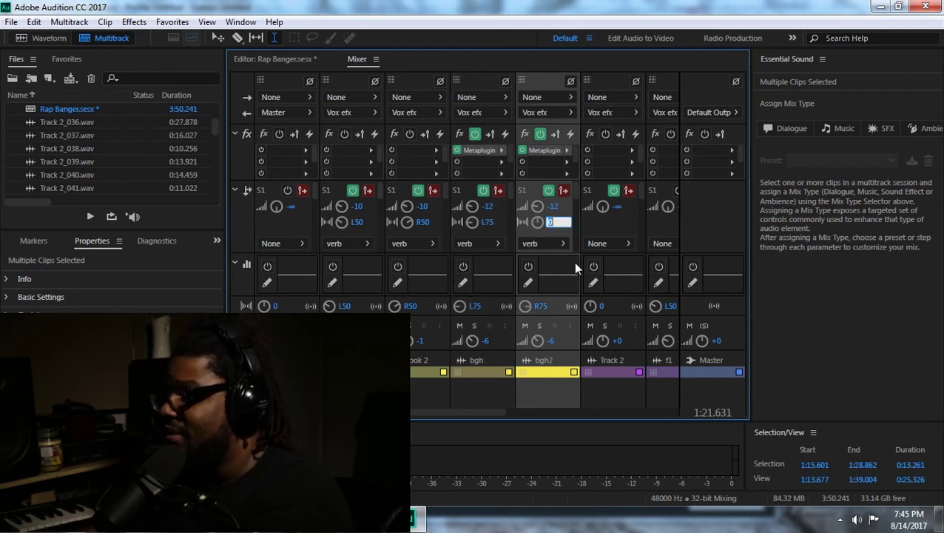
{"action": "type", "text": "75"}
{"action": "key", "text": "Return"}
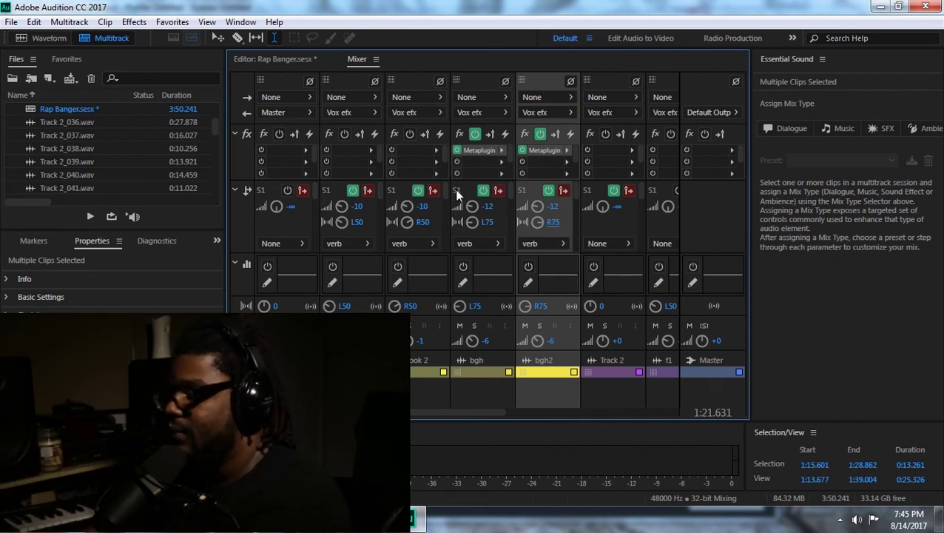
Play the session briefly, stop, then replay the hook section from about 1:15
{"action": "key", "text": "space"}
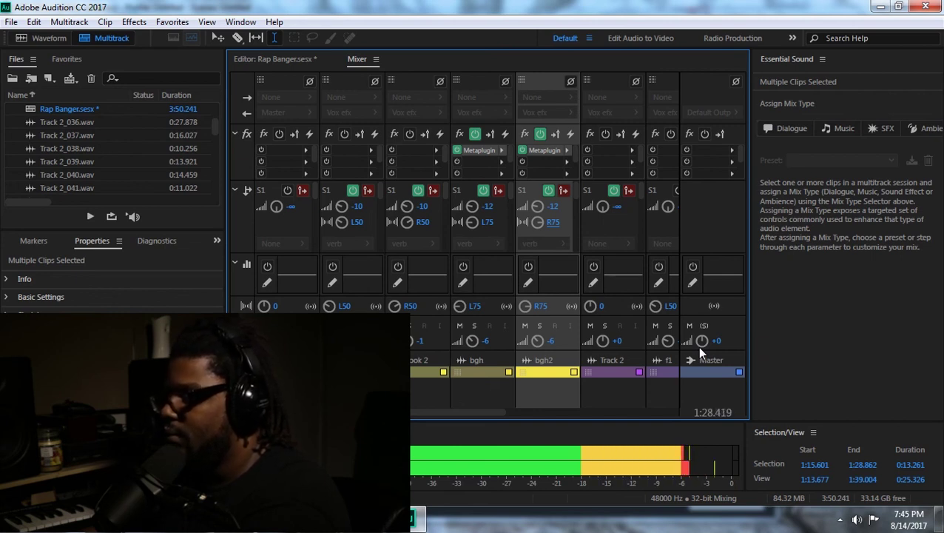
{"action": "key", "text": "space"}
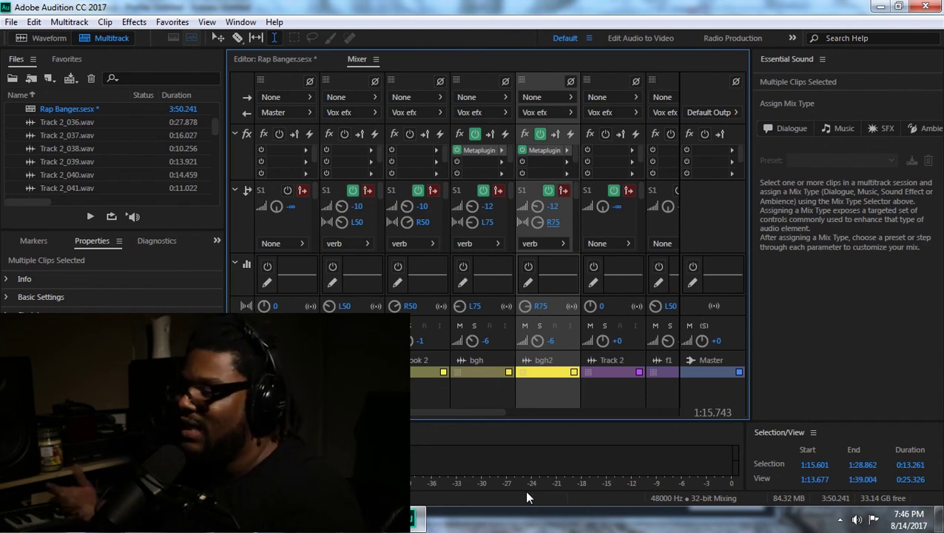
{"action": "key", "text": "space"}
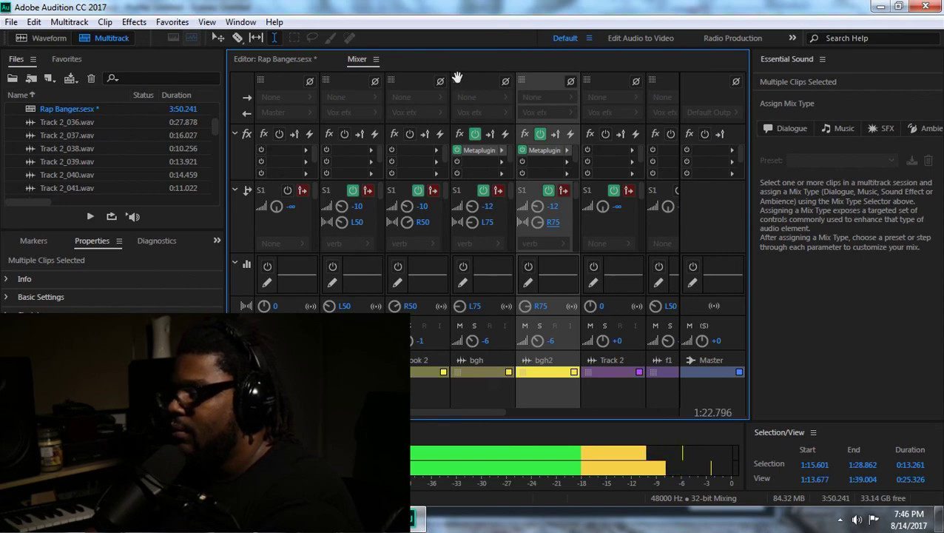
Stop playback near 1:23 and save the Rap Banger session with File > Save
{"action": "key", "text": "space"}
{"action": "left_click", "coordinate": [12, 21]}
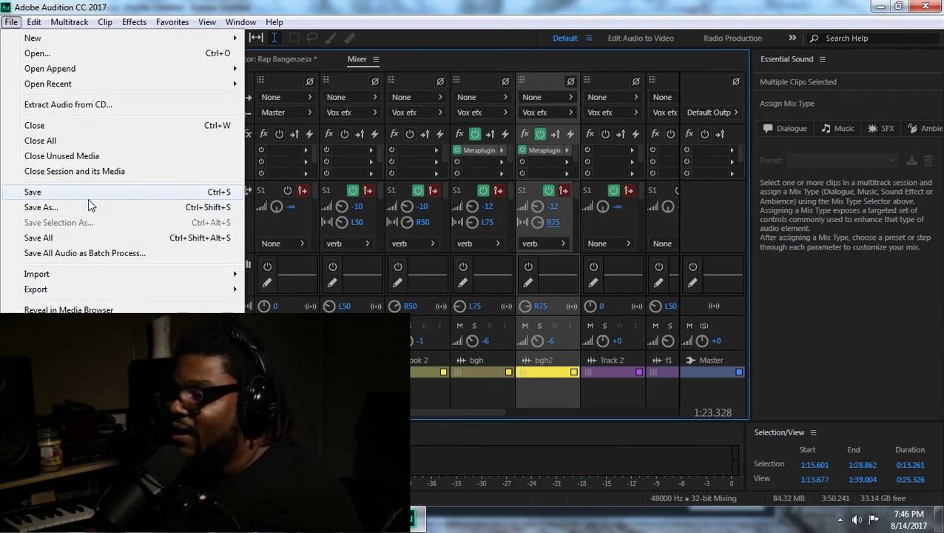
{"action": "left_click", "coordinate": [90, 194]}
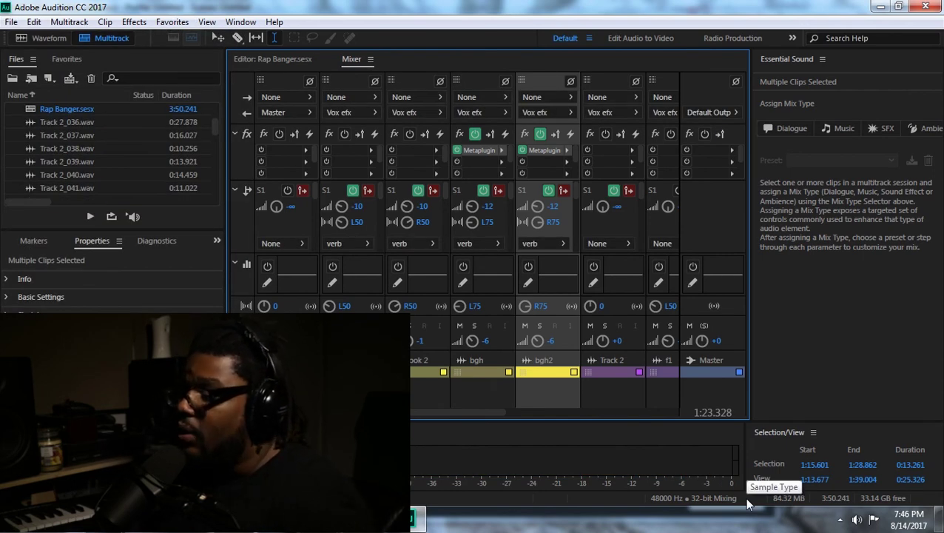